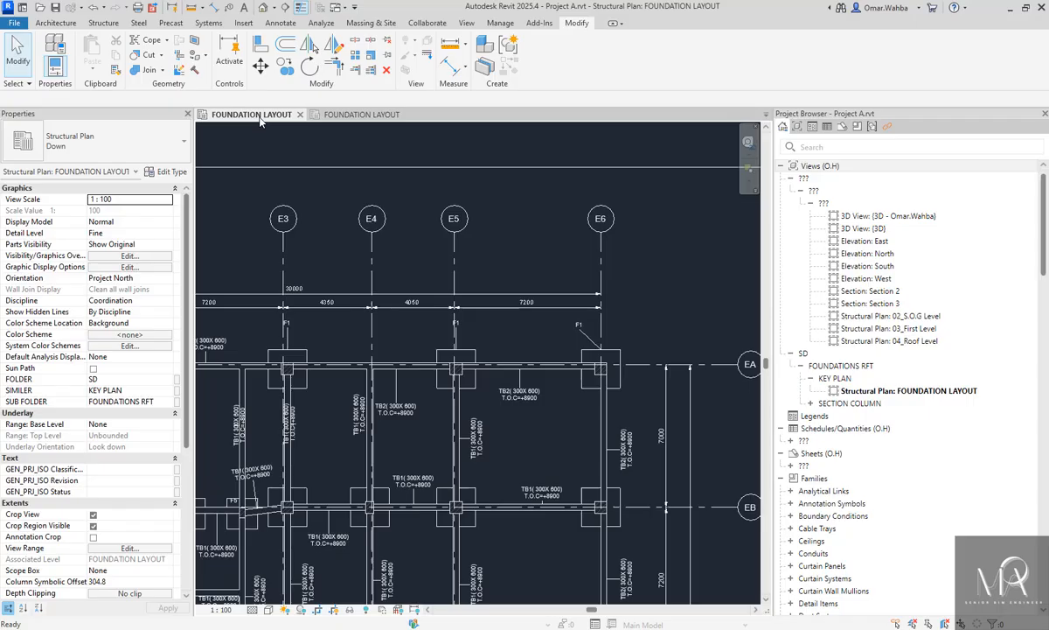
Open the F1 footing's plan, elevation and column section detail views from Project B's foundation layout
{"action": "left_click", "coordinate": [354, 115]}
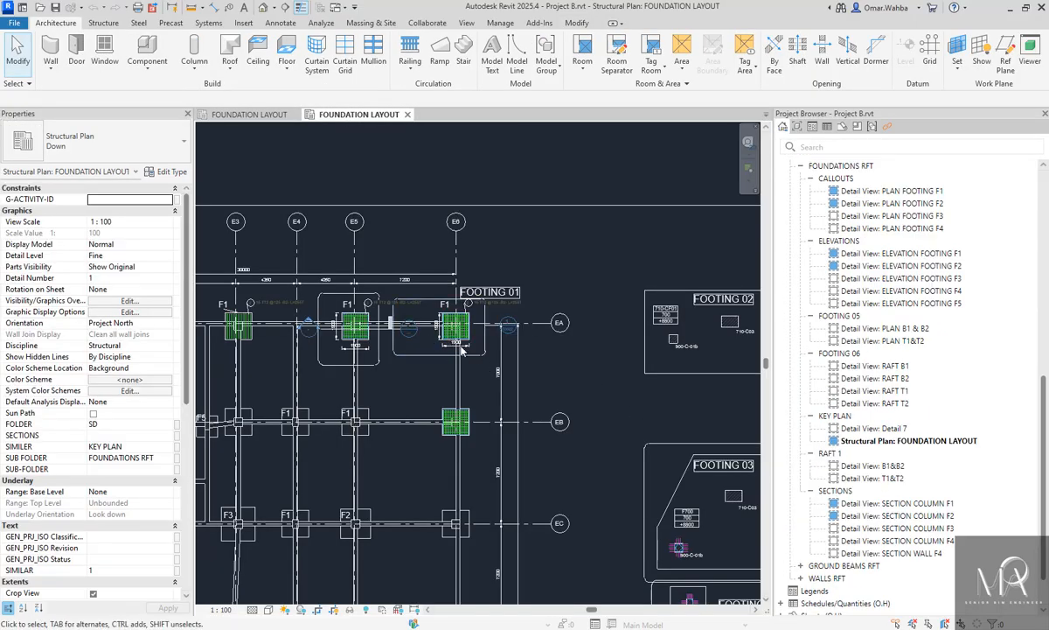
{"action": "scroll", "coordinate": [420, 341], "scroll_direction": "up", "scroll_amount": 3}
{"action": "double_click", "coordinate": [577, 316]}
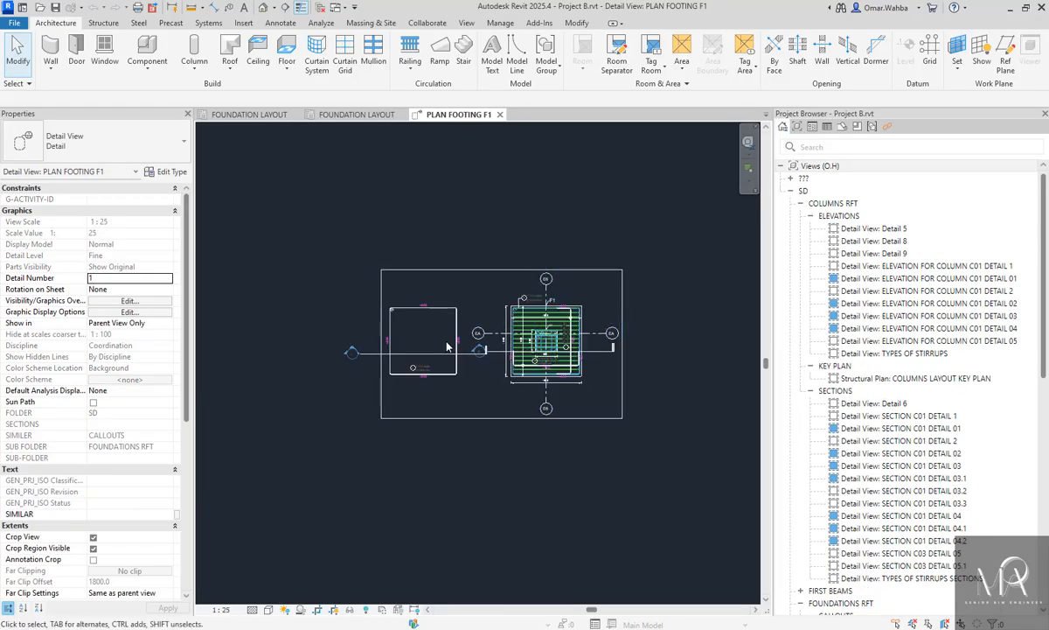
{"action": "double_click", "coordinate": [479, 353]}
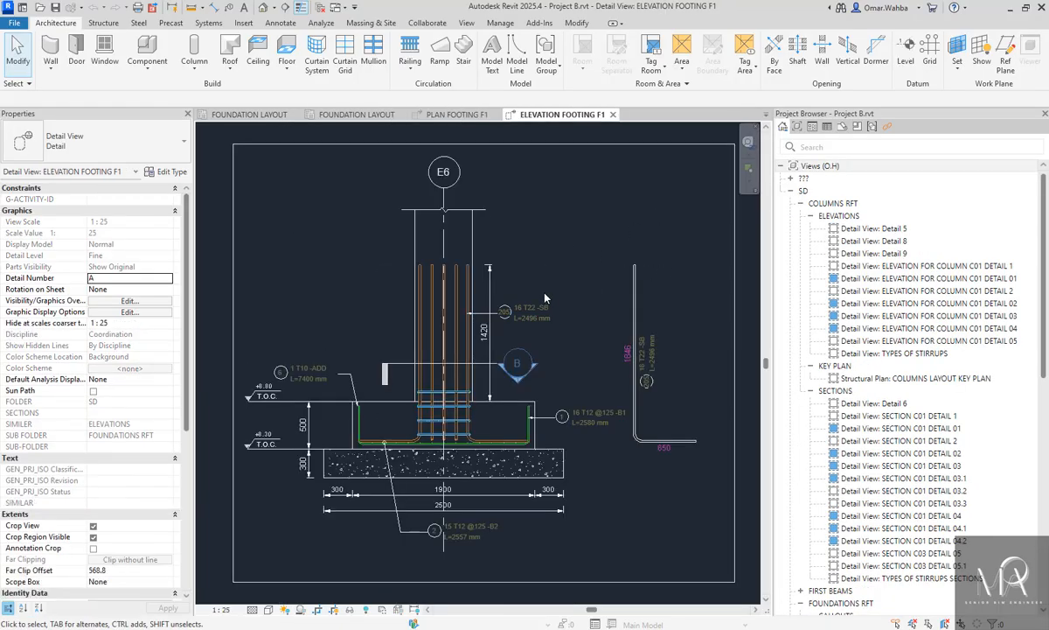
{"action": "double_click", "coordinate": [503, 346]}
{"action": "scroll", "coordinate": [517, 255], "scroll_direction": "down", "scroll_amount": 5}
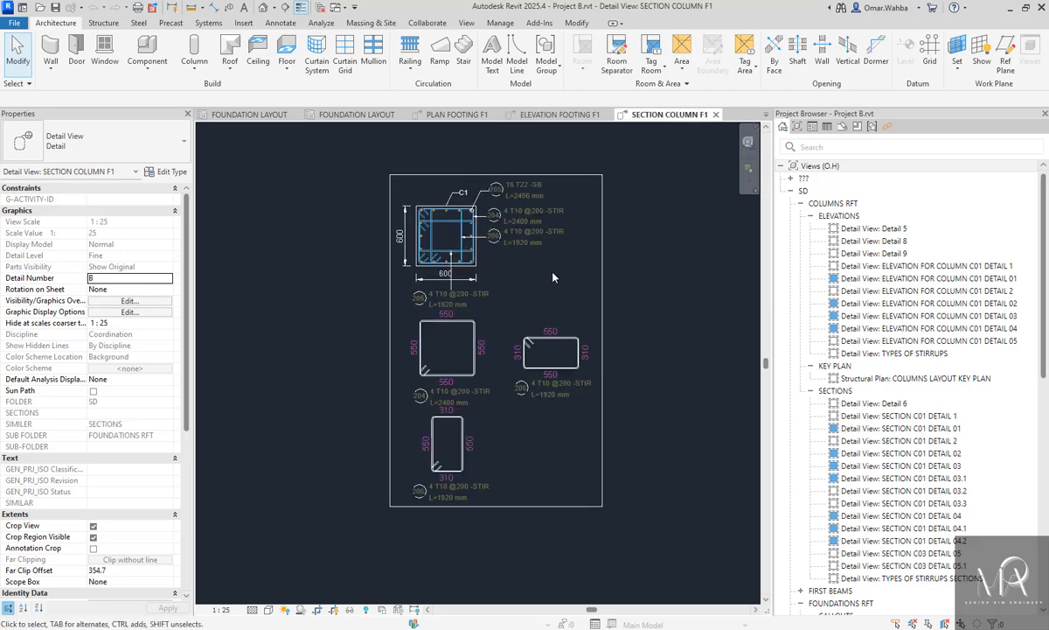
{"action": "left_click_drag", "start_coordinate": [313, 583], "coordinate": [616, 171]}
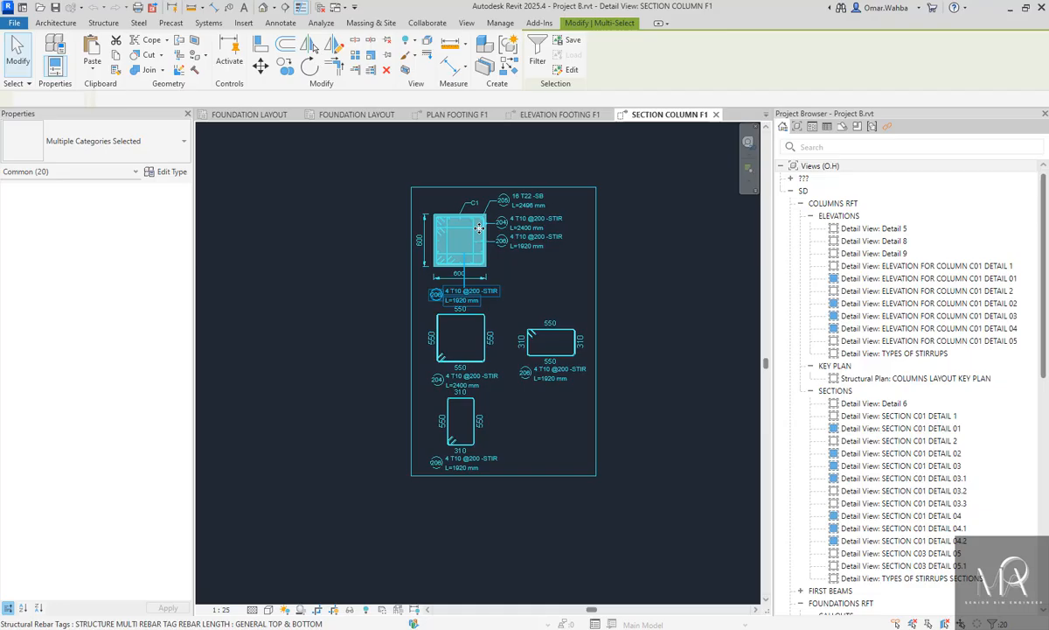
{"action": "left_click", "coordinate": [550, 114]}
{"action": "mouse_move", "coordinate": [673, 192]}
{"action": "left_mouse_down"}
{"action": "mouse_move", "coordinate": [257, 594]}
{"action": "mouse_move", "coordinate": [269, 580]}
{"action": "left_mouse_up"}
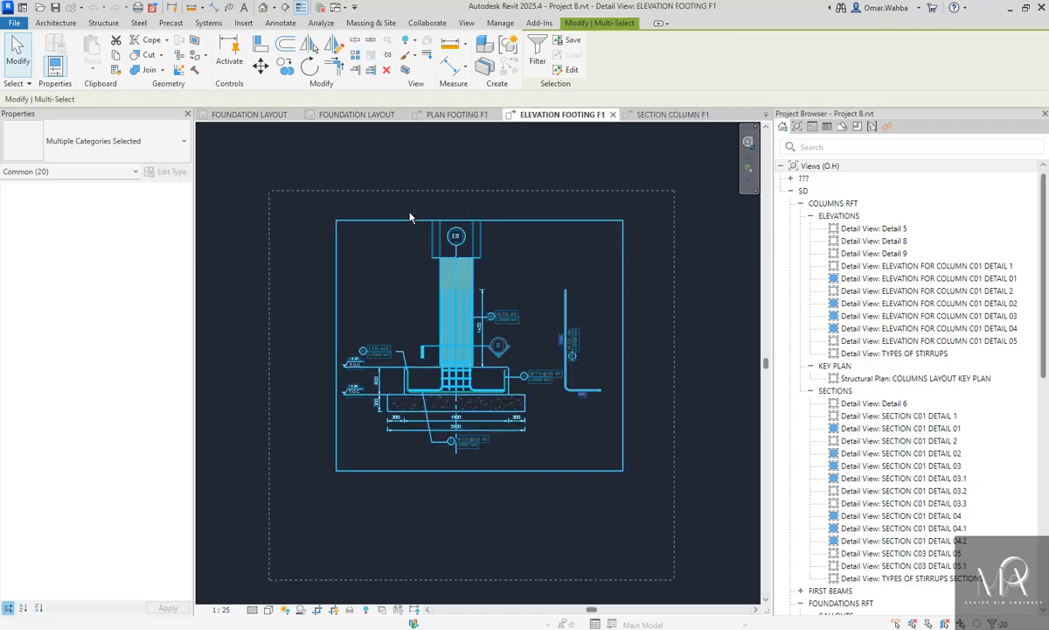
{"action": "left_click", "coordinate": [442, 115]}
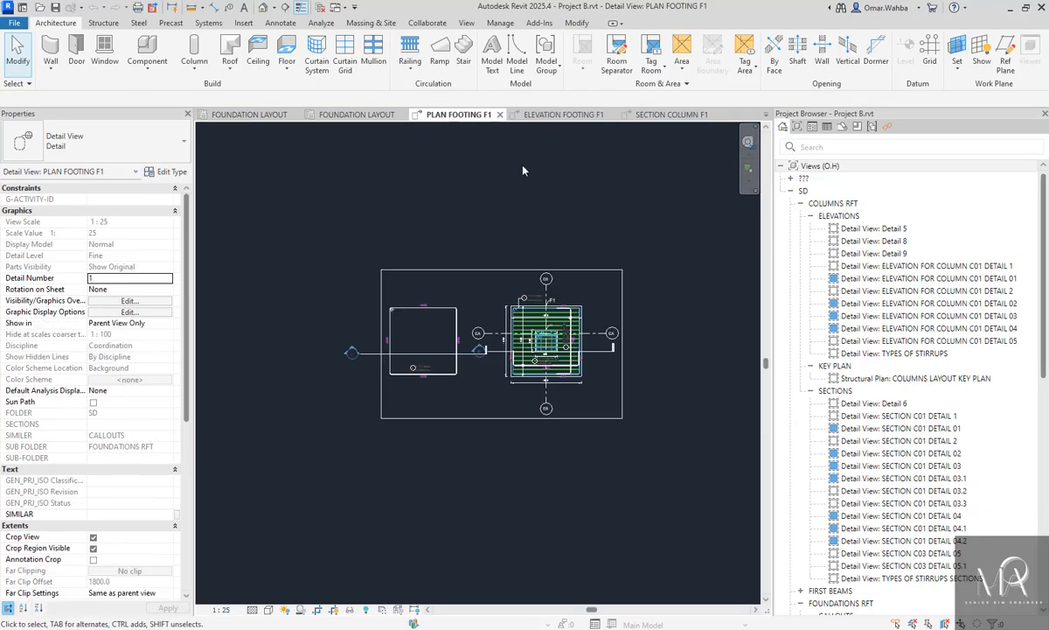
{"action": "left_click", "coordinate": [564, 115]}
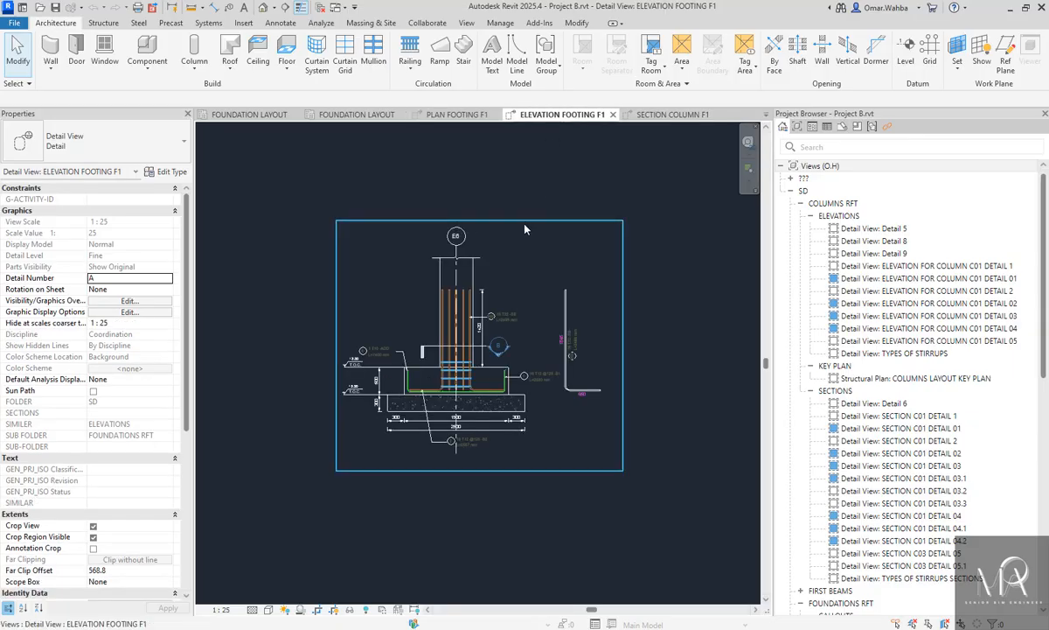
Select everything in the SECTION COLUMN F1, ELEVATION FOOTING F1 and PLAN FOOTING F1 views as one combined selection
{"action": "left_click", "coordinate": [667, 114]}
{"action": "left_click_drag", "start_coordinate": [603, 147], "coordinate": [328, 559]}
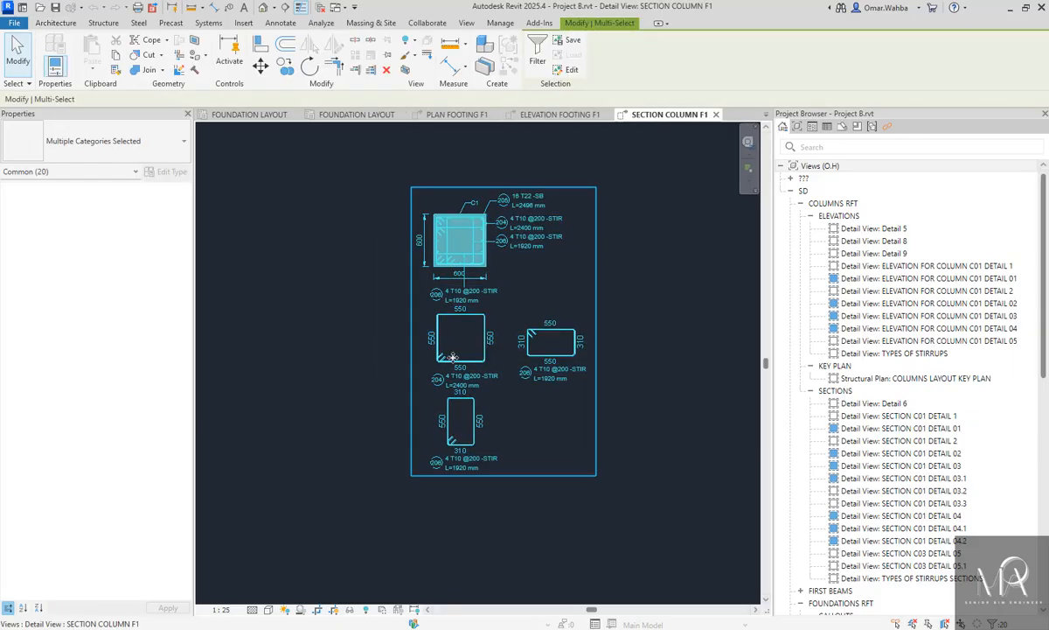
{"action": "left_click", "coordinate": [523, 114]}
{"action": "left_click_drag", "start_coordinate": [620, 175], "coordinate": [345, 453]}
{"action": "left_click", "coordinate": [457, 115]}
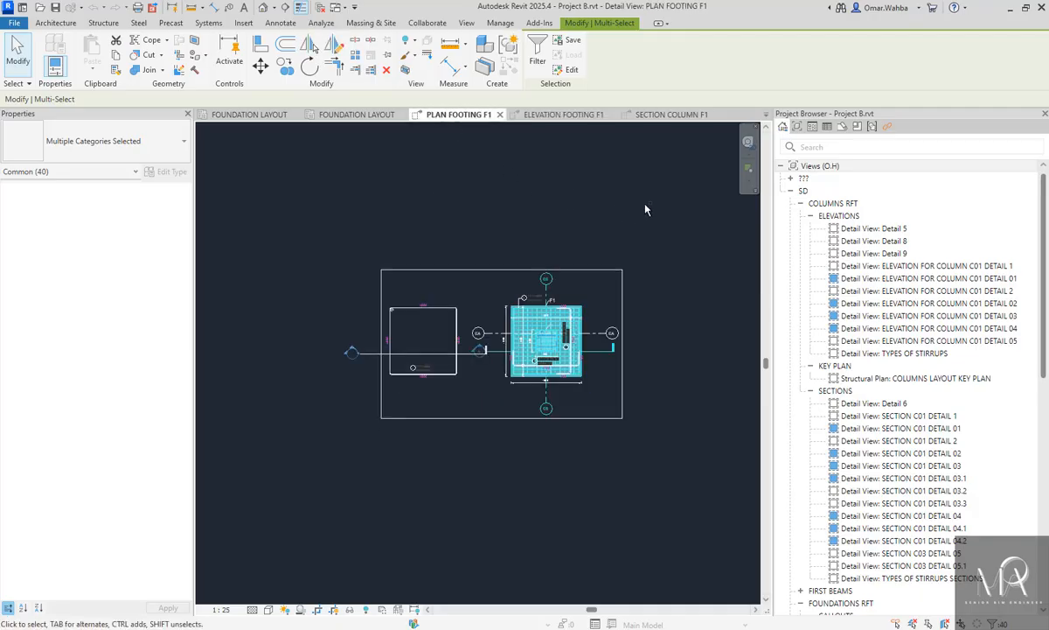
{"action": "left_click_drag", "start_coordinate": [645, 209], "coordinate": [310, 588]}
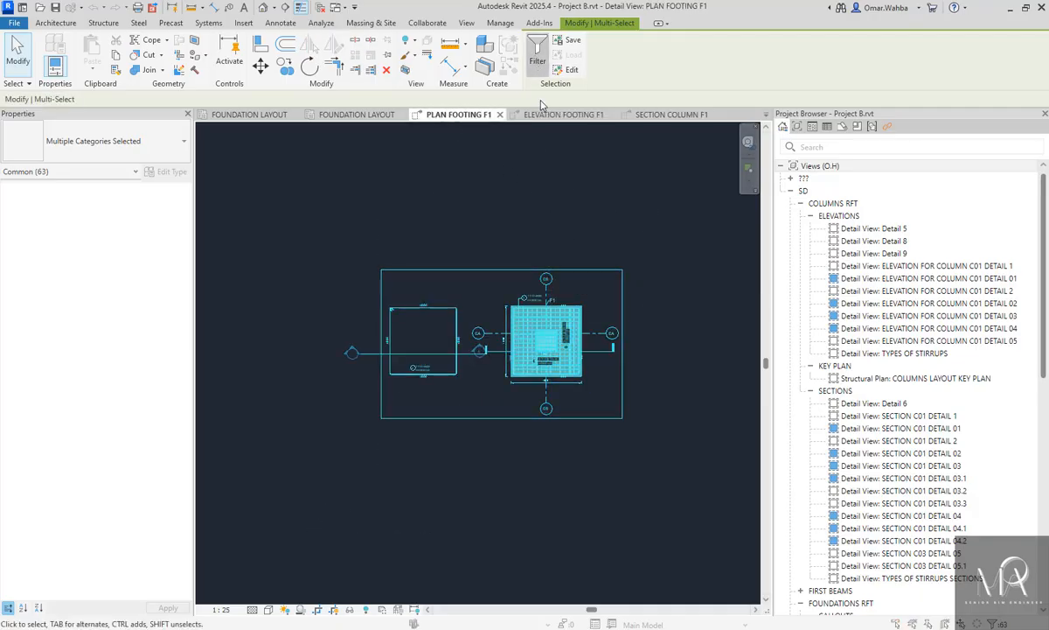
Filter the selection to Detail Items, Structural Rebar, Structural Rebar Bending Details, Structural Rebar Tags and Views only
{"action": "left_click", "coordinate": [537, 53]}
{"action": "left_click", "coordinate": [604, 260]}
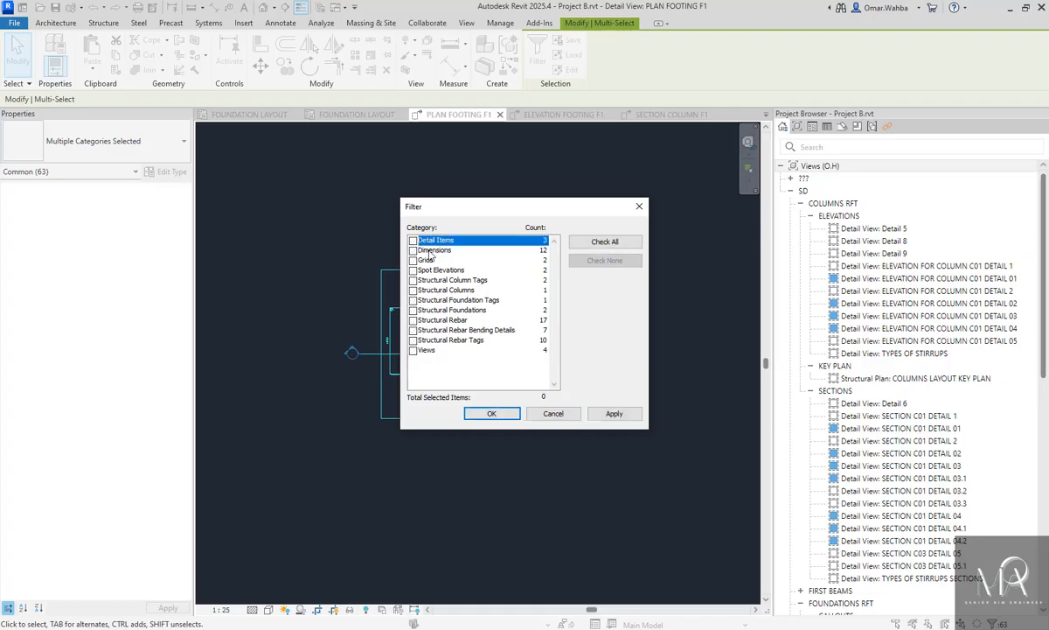
{"action": "key", "text": "space"}
{"action": "left_click", "coordinate": [443, 320]}
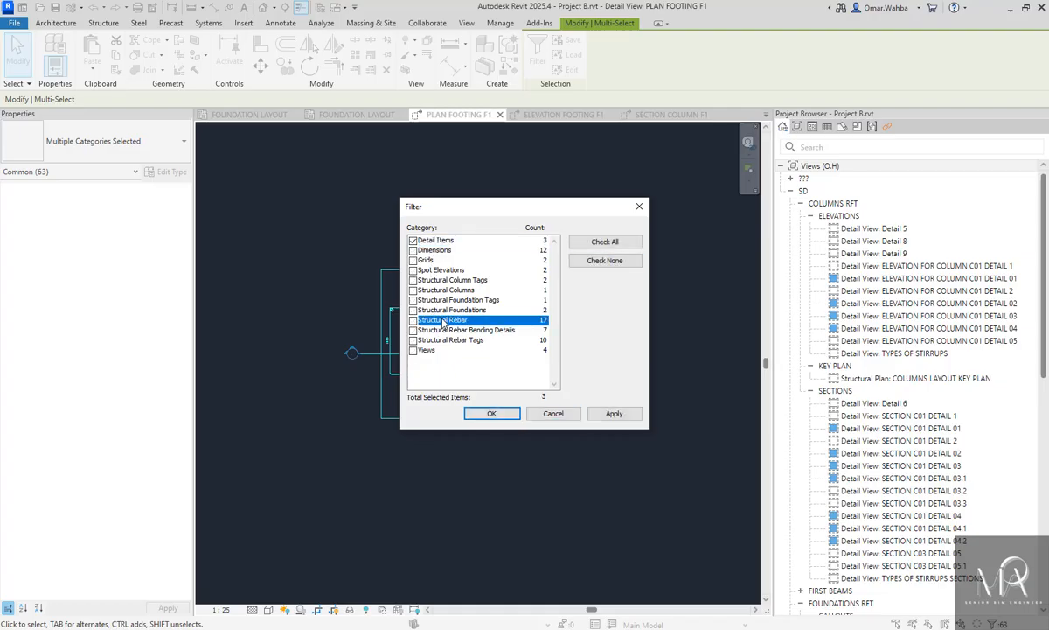
{"action": "key", "text": "Down"}
{"action": "key", "text": "space"}
{"action": "key", "text": "Down"}
{"action": "key", "text": "space"}
{"action": "key", "text": "Down"}
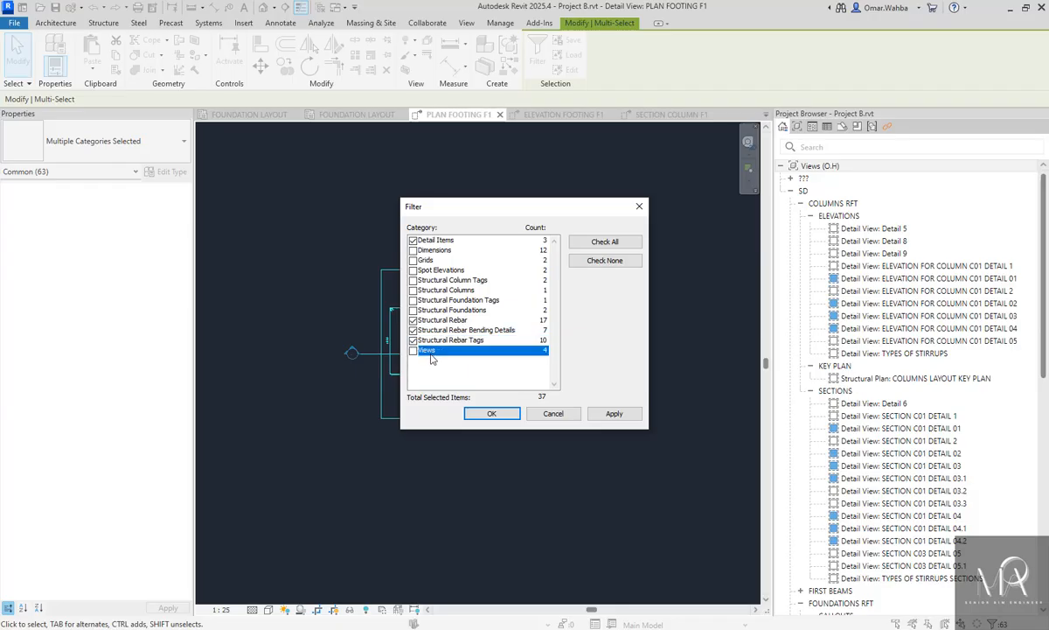
{"action": "left_click", "coordinate": [491, 413]}
Check the selected F1 footing rebar and callout in Project B's foundation layout, and copy the selection to the clipboard
{"action": "left_click", "coordinate": [349, 114]}
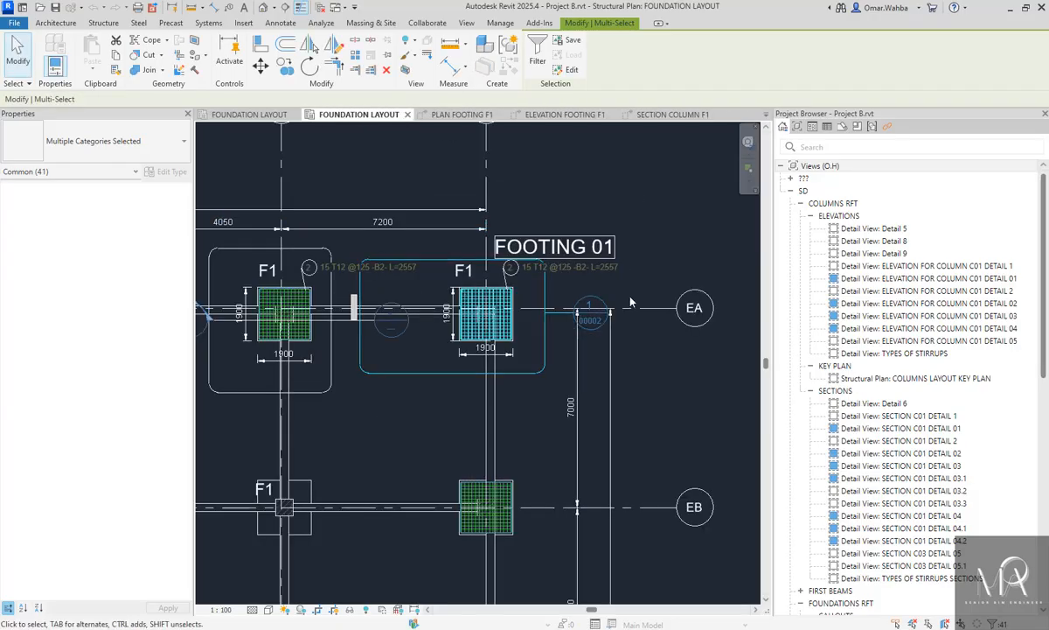
{"action": "scroll", "coordinate": [593, 315], "scroll_direction": "down", "scroll_amount": 2}
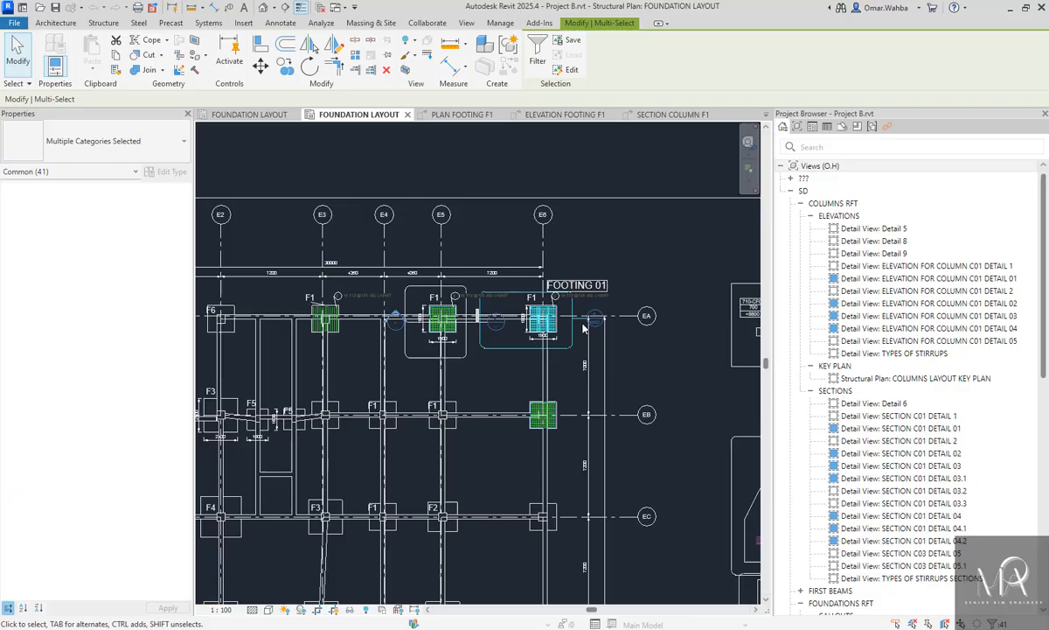
{"action": "scroll", "coordinate": [583, 327], "scroll_direction": "up", "scroll_amount": 2}
{"action": "scroll", "coordinate": [544, 300], "scroll_direction": "up", "scroll_amount": 2}
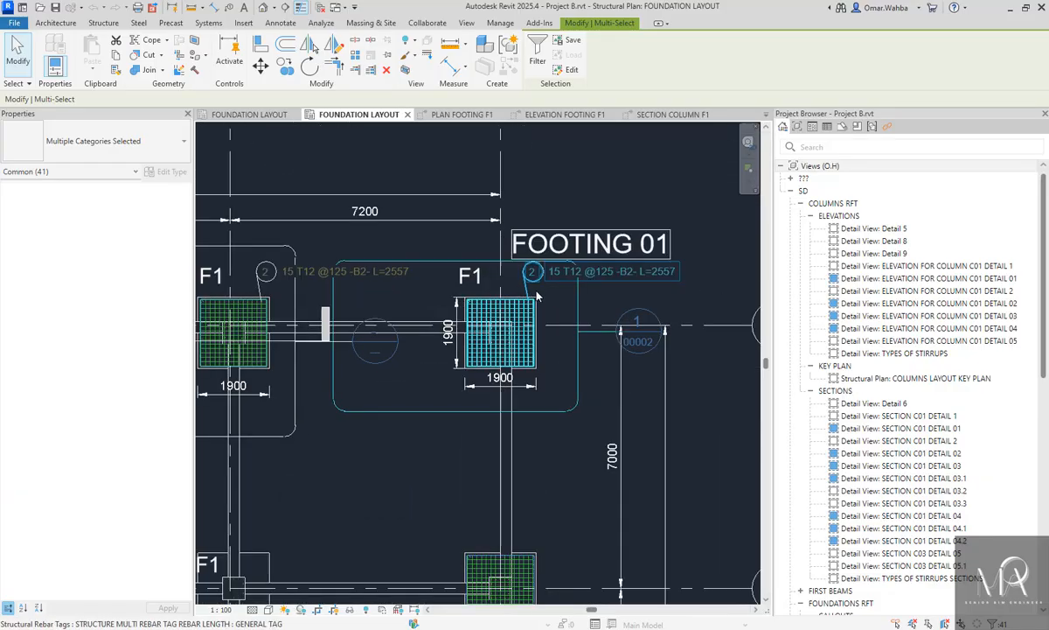
{"action": "scroll", "coordinate": [544, 300], "scroll_direction": "up", "scroll_amount": 2}
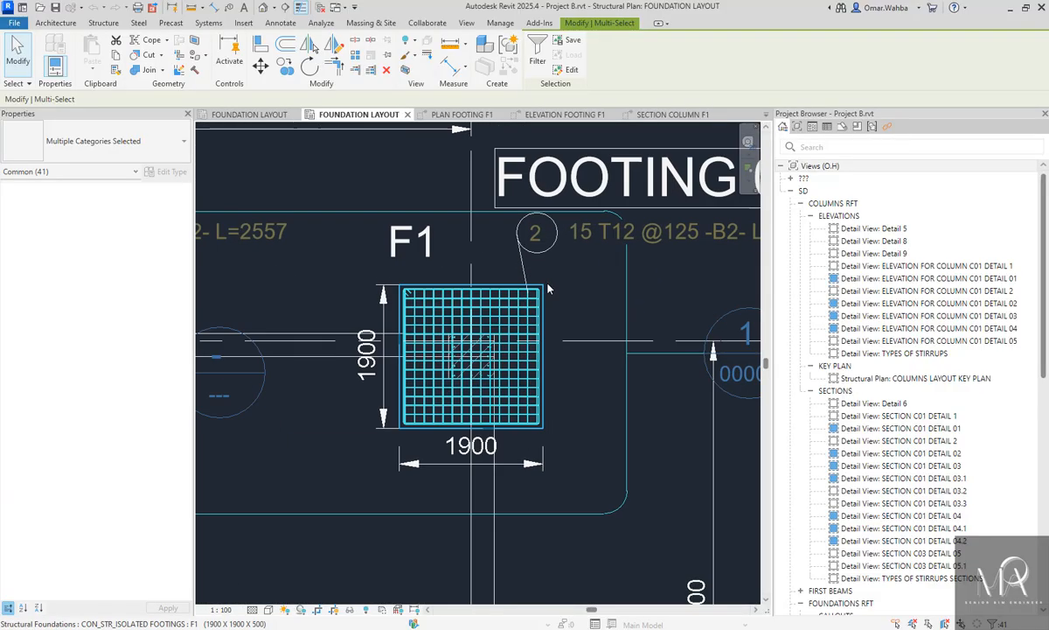
{"action": "scroll", "coordinate": [522, 254], "scroll_direction": "down", "scroll_amount": 2}
{"action": "scroll", "coordinate": [523, 254], "scroll_direction": "down", "scroll_amount": 3}
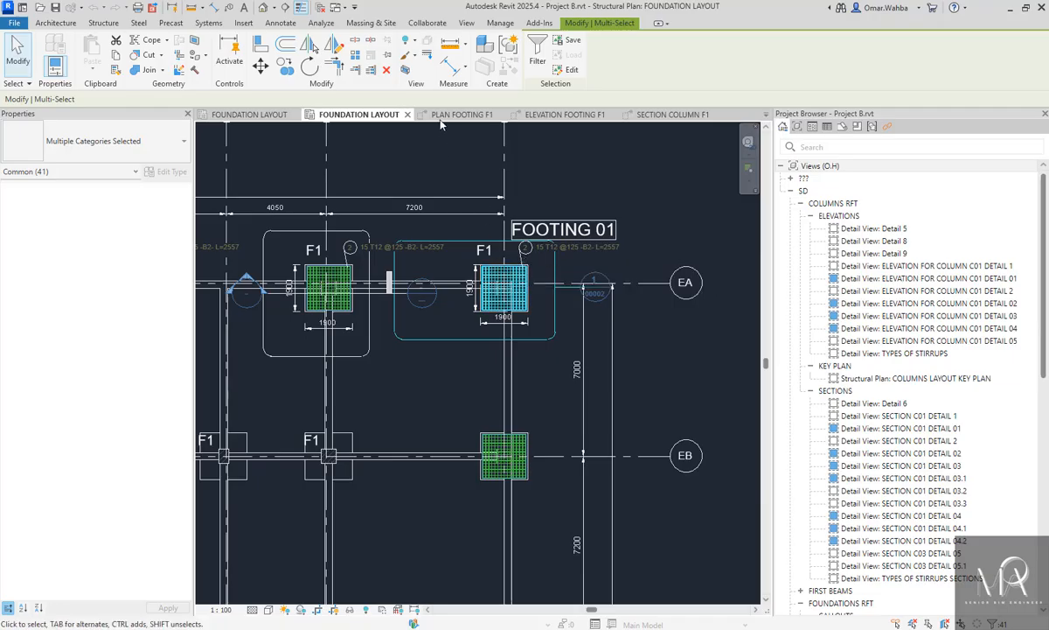
{"action": "left_click", "coordinate": [116, 56]}
Paste the copied elements into Project A's foundation layout with Aligned to Current View, accepting the duplicate types
{"action": "left_click", "coordinate": [249, 117]}
{"action": "left_click", "coordinate": [567, 26]}
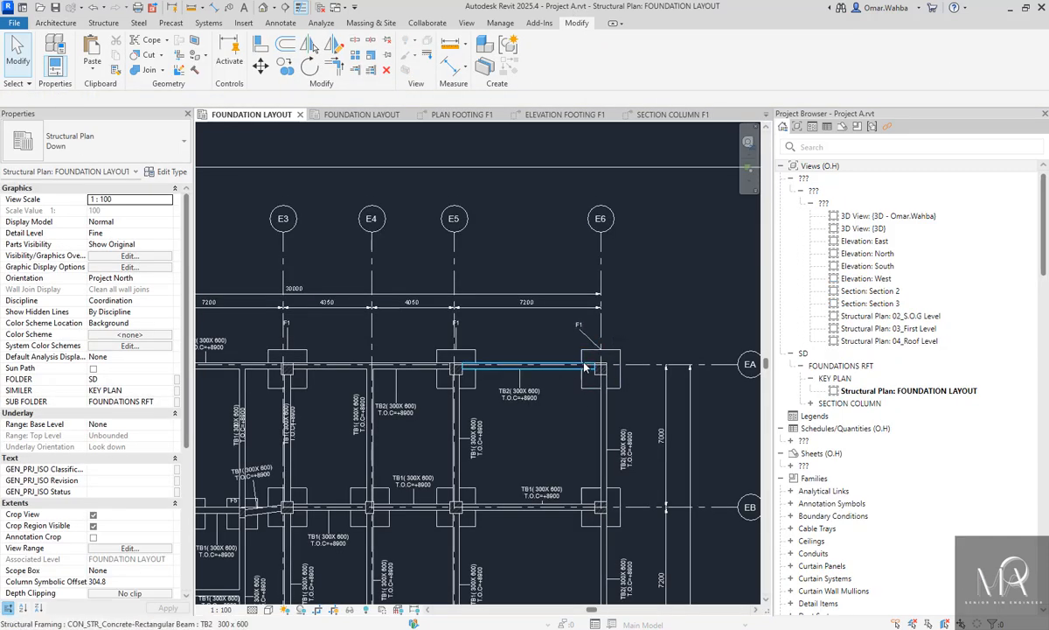
{"action": "left_click", "coordinate": [93, 69]}
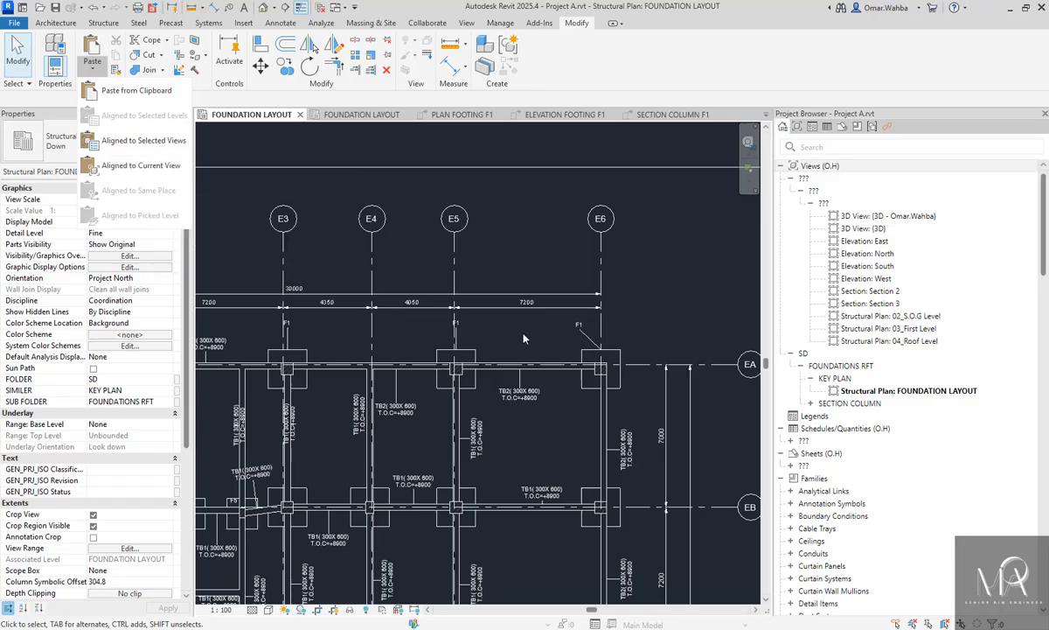
{"action": "left_click", "coordinate": [140, 165]}
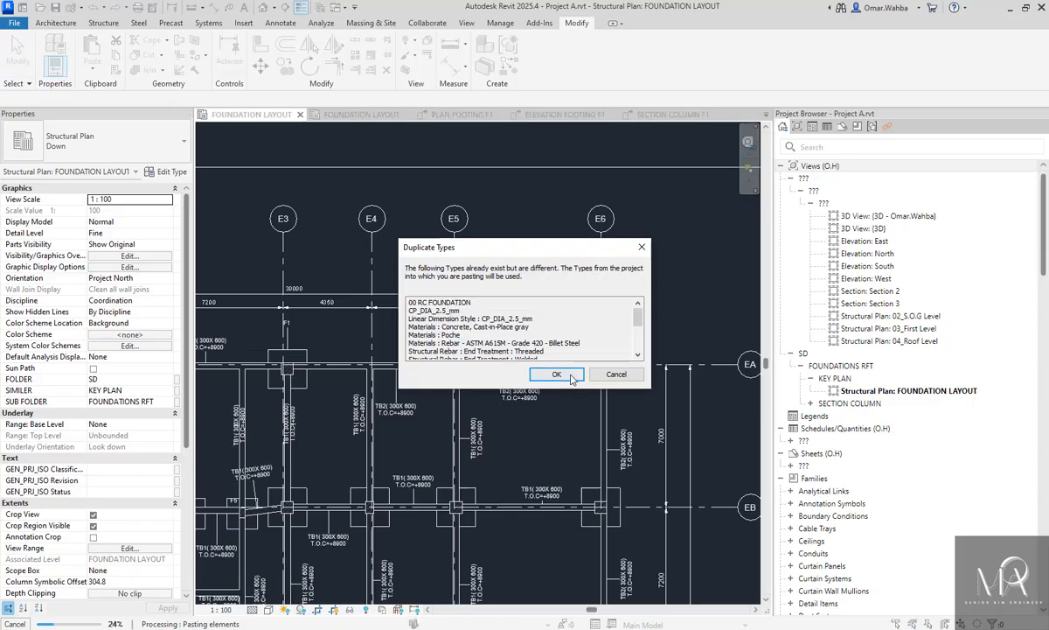
{"action": "left_click", "coordinate": [557, 374]}
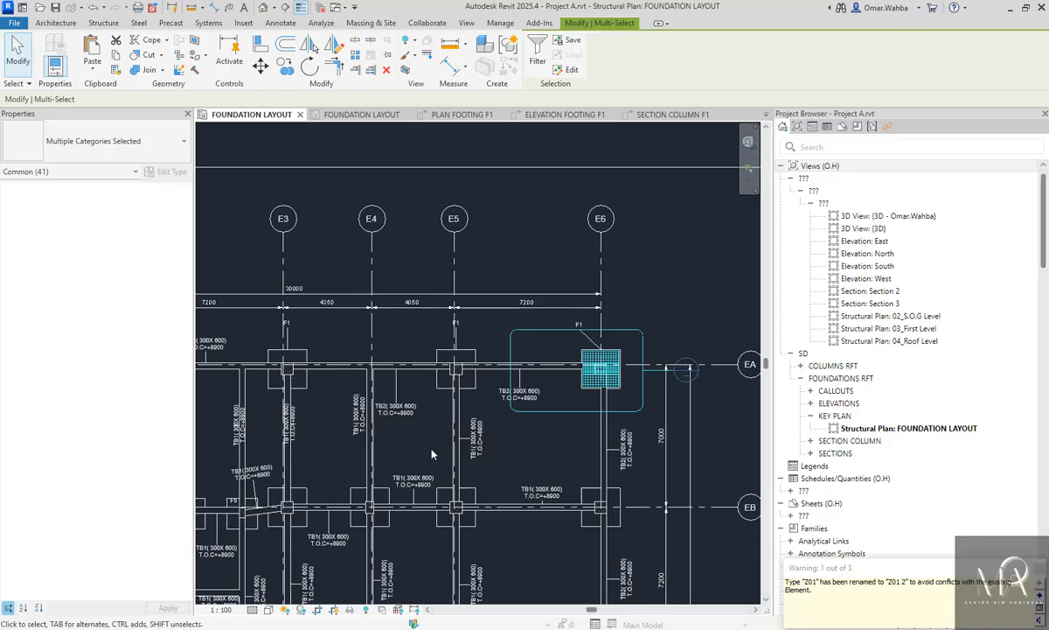
{"action": "left_click", "coordinate": [684, 340]}
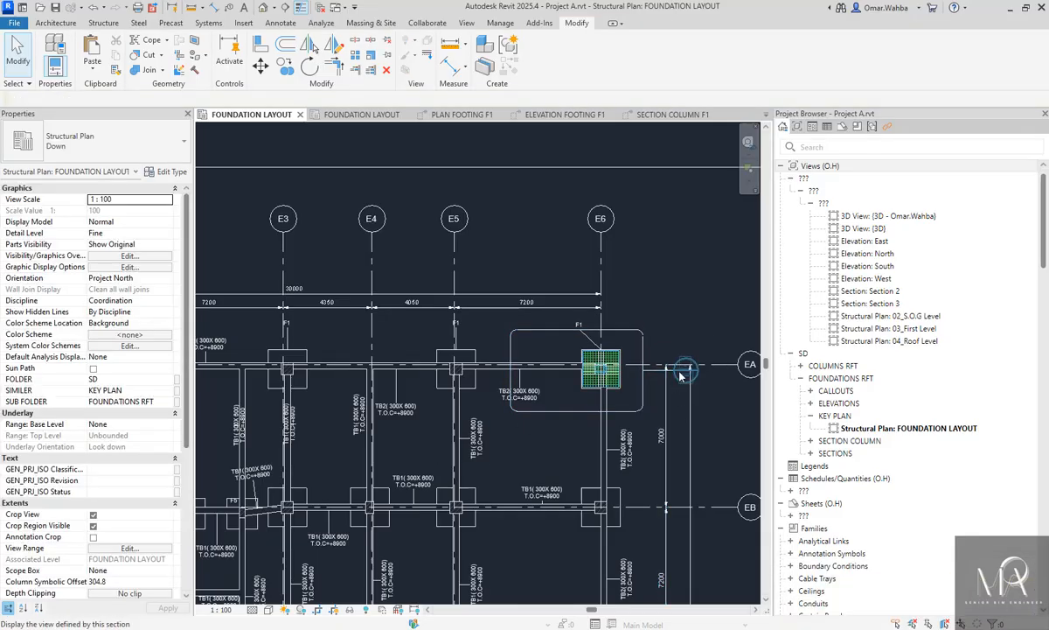
Inspect the pasted F1 plan, elevation and column section views in Project A
{"action": "double_click", "coordinate": [684, 371]}
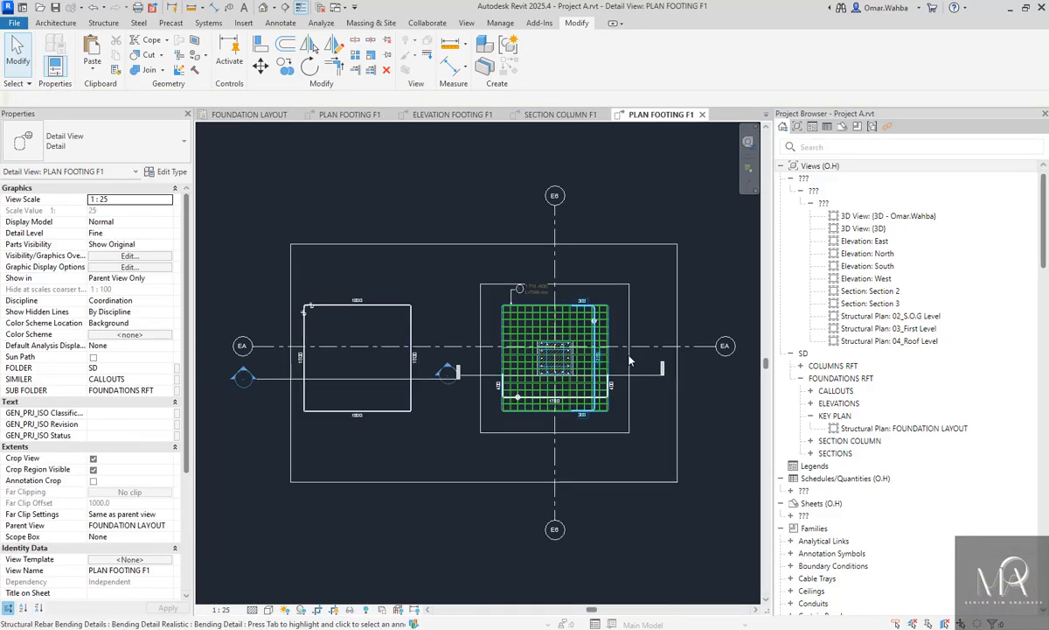
{"action": "double_click", "coordinate": [448, 371]}
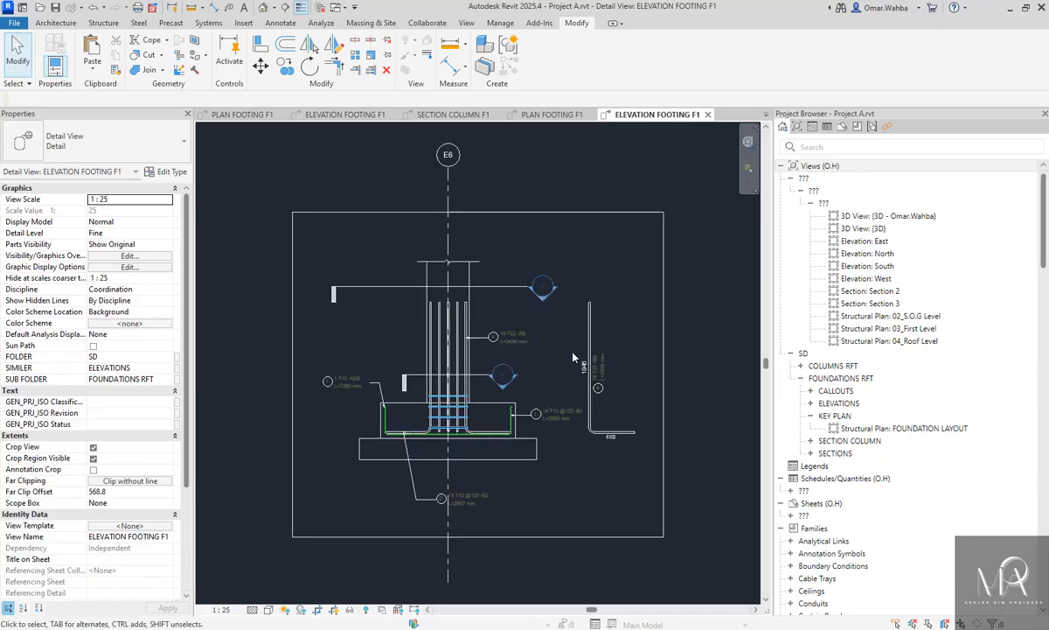
{"action": "double_click", "coordinate": [504, 376]}
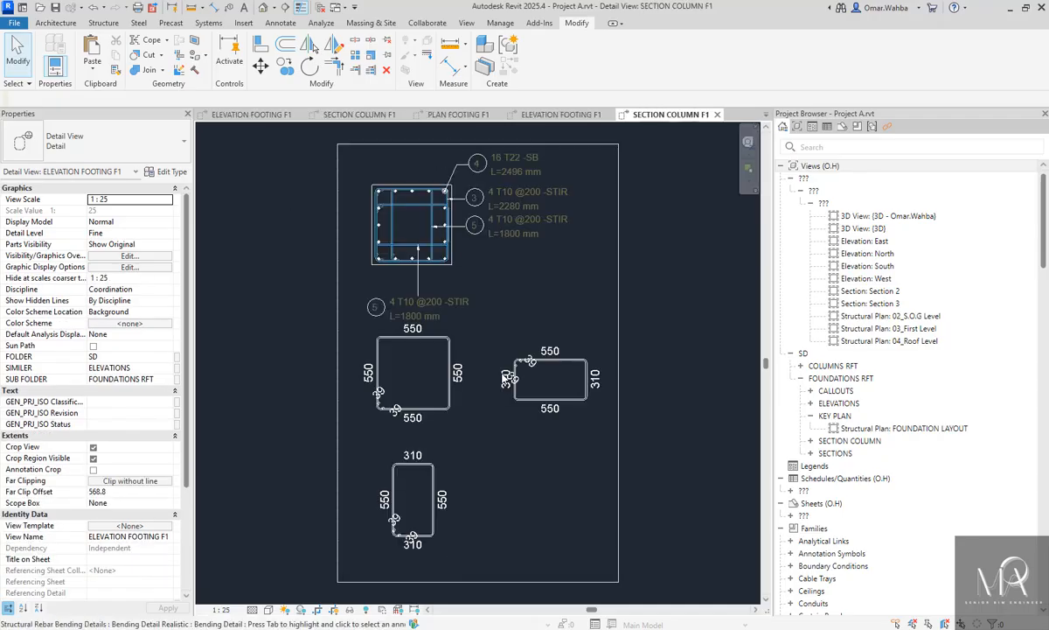
{"action": "left_click", "coordinate": [536, 114]}
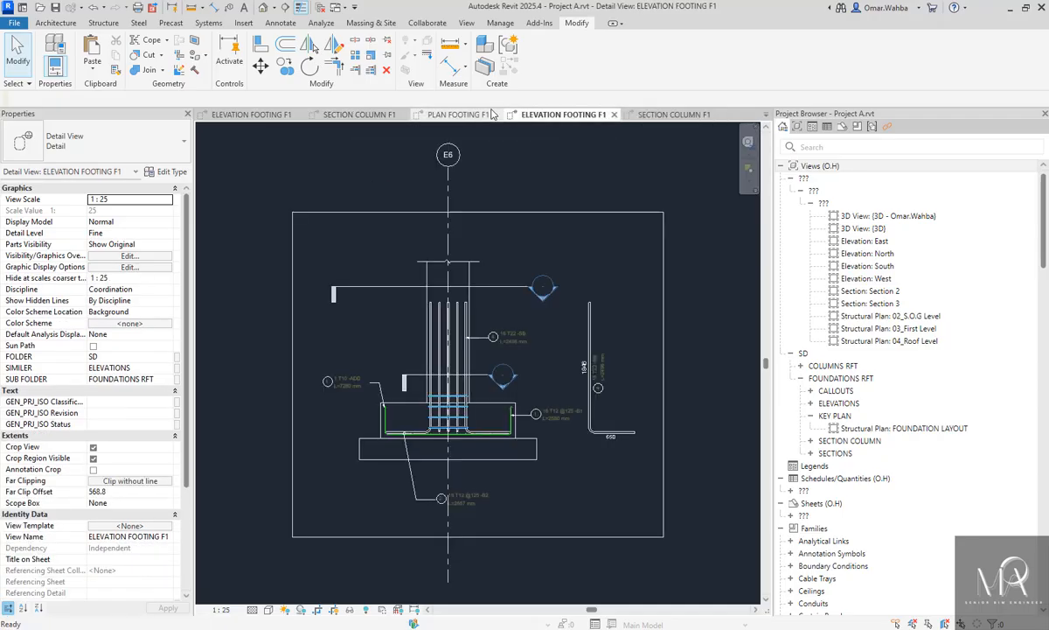
{"action": "left_click", "coordinate": [492, 114]}
Close the open F1 plan, elevation and section views of both projects, keeping only the two foundation layouts
{"action": "left_click", "coordinate": [359, 115]}
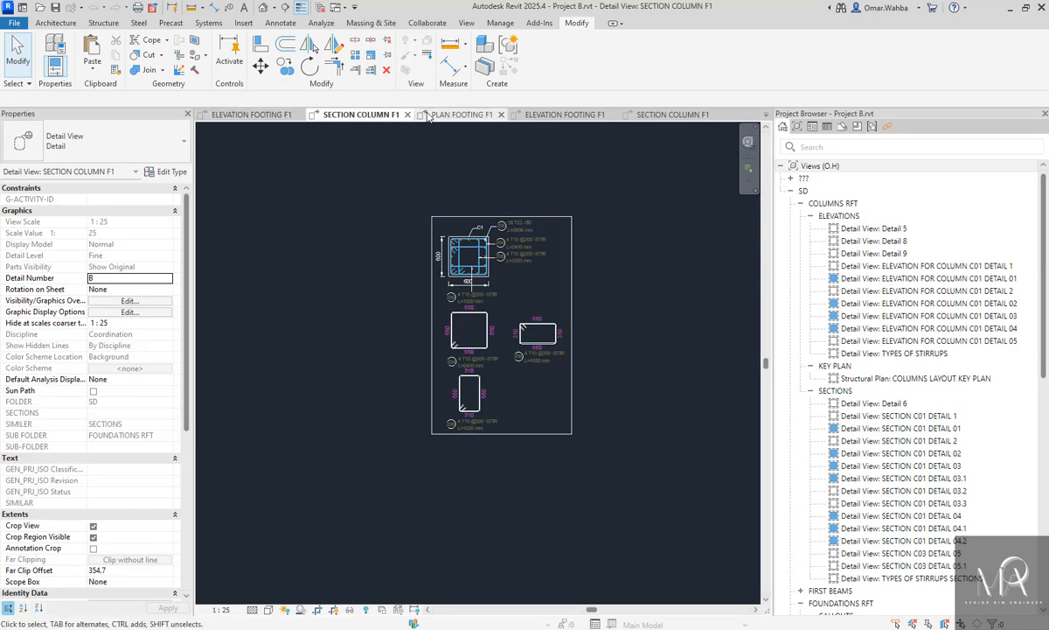
{"action": "scroll", "coordinate": [441, 118], "scroll_direction": "up", "scroll_amount": 3}
{"action": "left_click", "coordinate": [643, 117]}
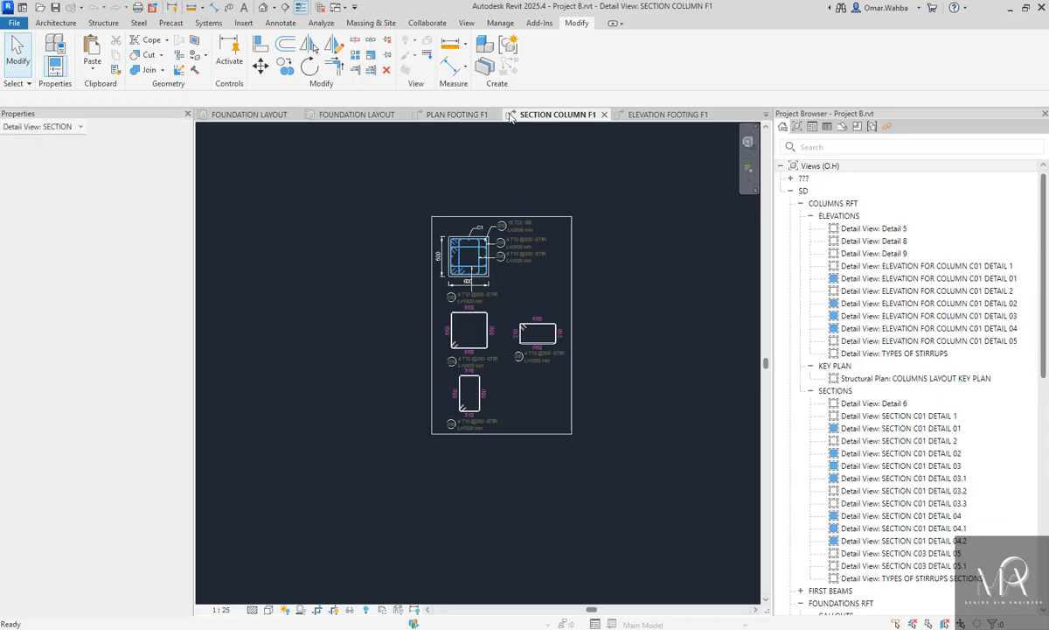
{"action": "middle_click", "coordinate": [543, 117]}
{"action": "middle_click", "coordinate": [450, 115]}
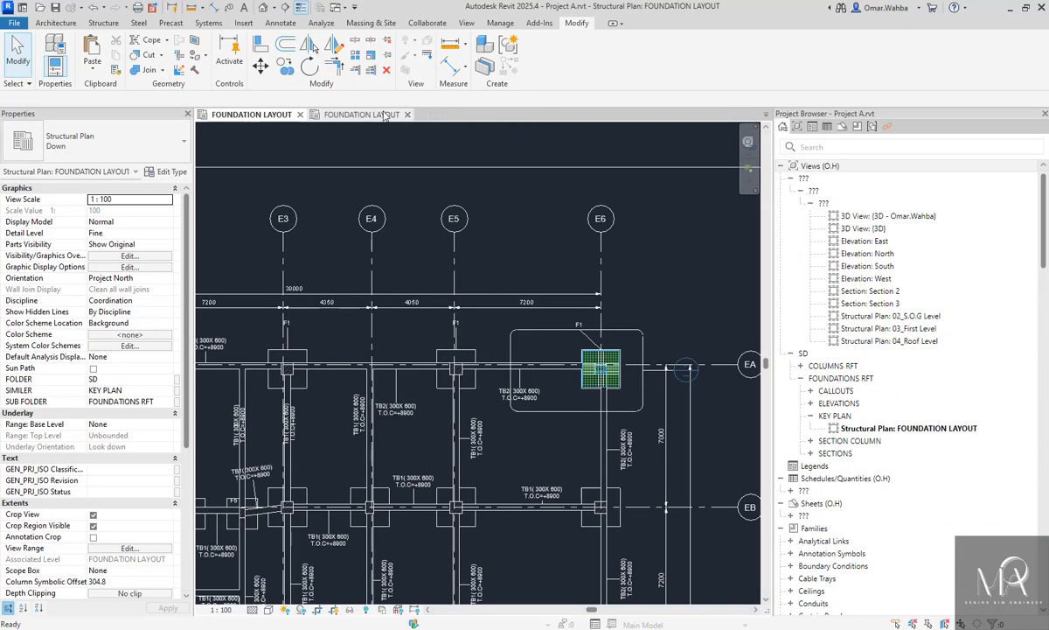
In Project B's foundation layout, open the F1 plan callout at E6/EA and the Detail 7 callout at E5/EA
{"action": "left_click", "coordinate": [385, 115]}
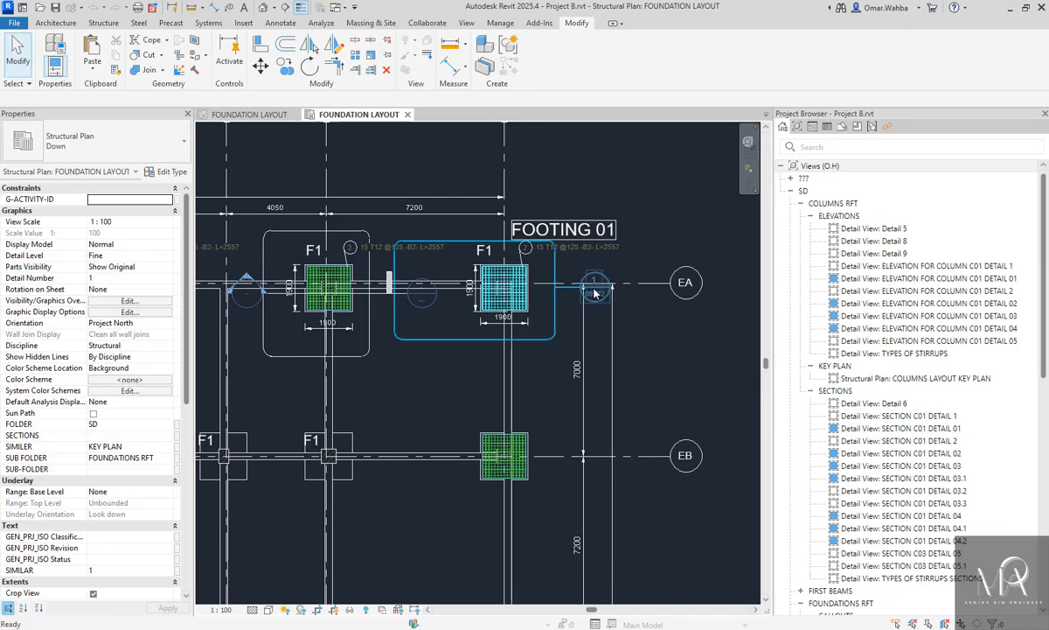
{"action": "double_click", "coordinate": [545, 364]}
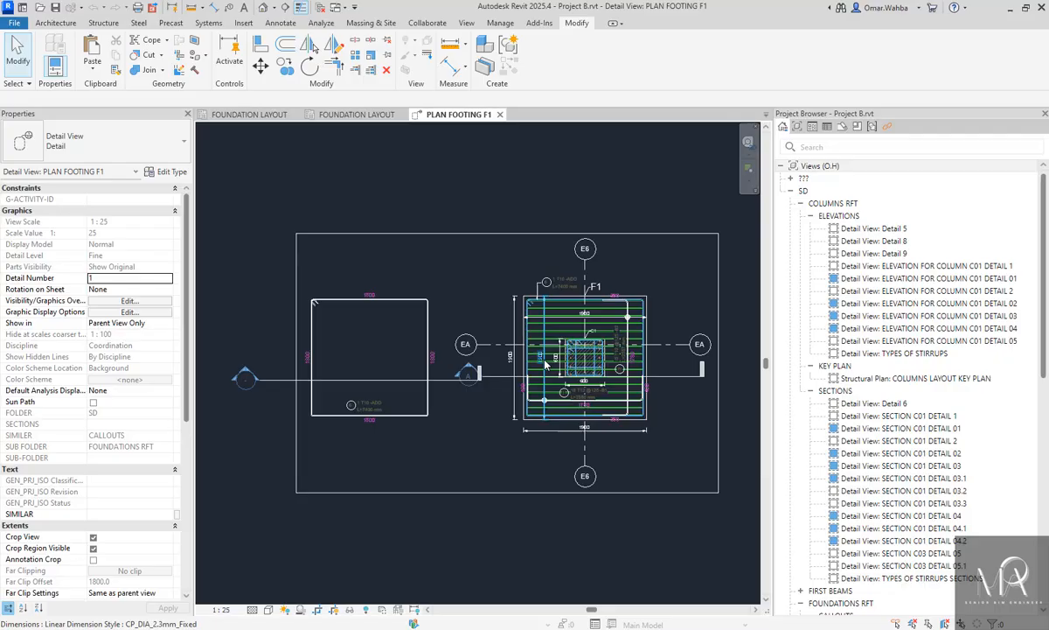
{"action": "left_click", "coordinate": [372, 114]}
{"action": "scroll", "coordinate": [469, 368], "scroll_direction": "down", "scroll_amount": 2}
{"action": "scroll", "coordinate": [477, 339], "scroll_direction": "up", "scroll_amount": 2}
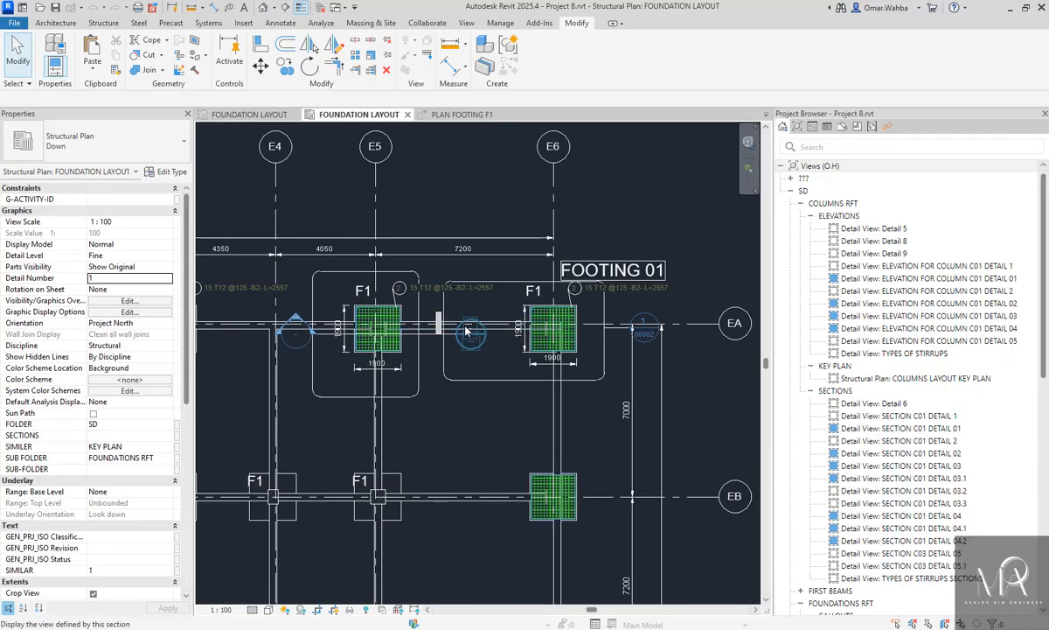
{"action": "double_click", "coordinate": [476, 338]}
{"action": "scroll", "coordinate": [478, 386], "scroll_direction": "down", "scroll_amount": 2}
{"action": "scroll", "coordinate": [479, 386], "scroll_direction": "up", "scroll_amount": 2}
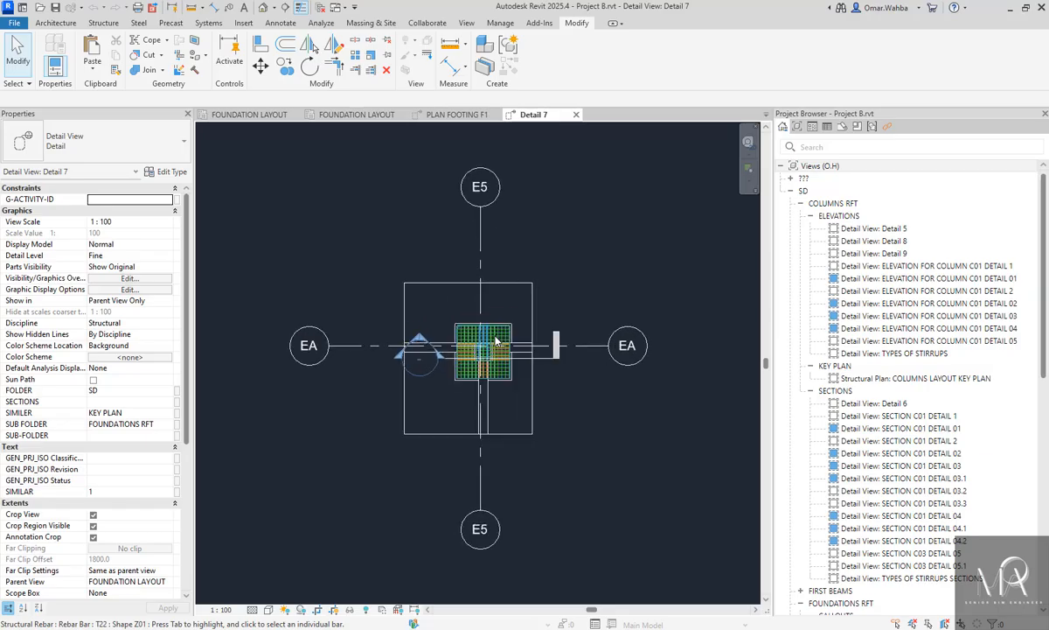
Close the Detail 7 view and open Project B's F1 footing plan, footing elevation and column section views
{"action": "middle_click", "coordinate": [533, 116]}
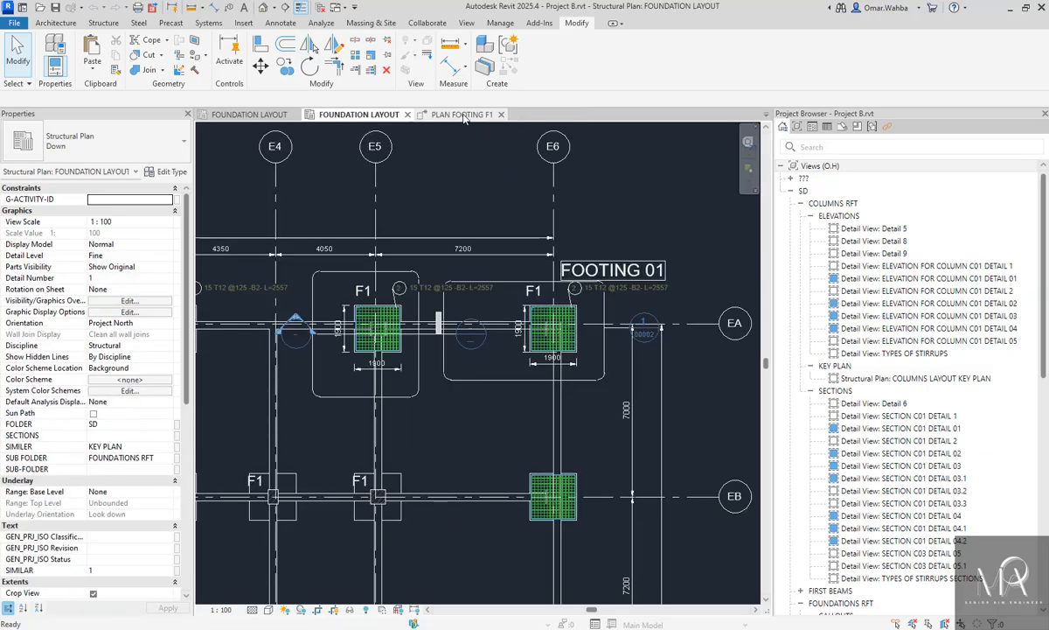
{"action": "left_click", "coordinate": [467, 116]}
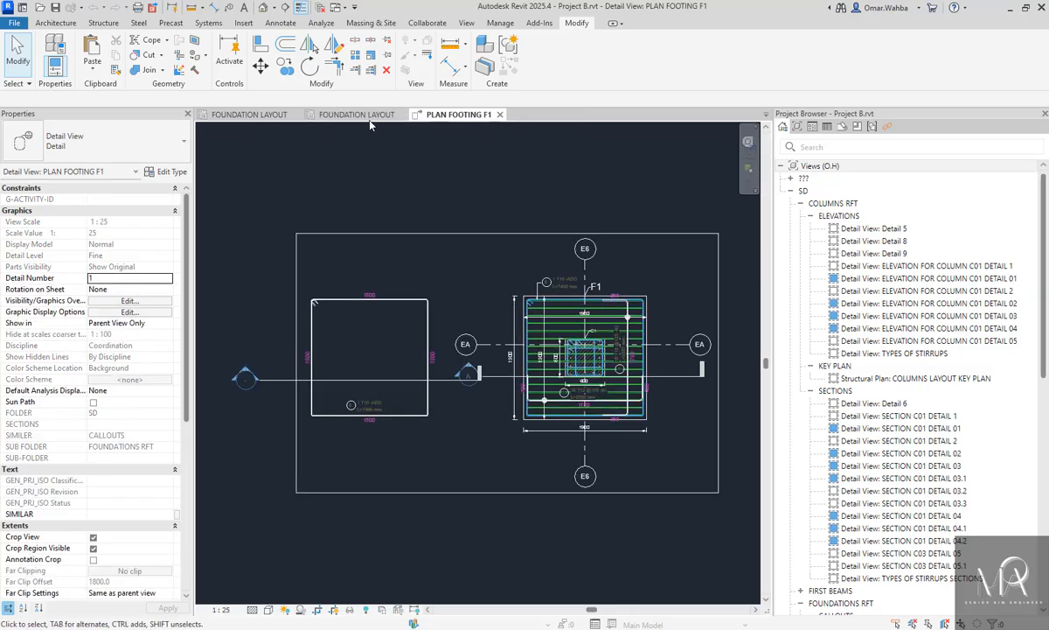
{"action": "left_click", "coordinate": [357, 115]}
{"action": "double_click", "coordinate": [641, 328]}
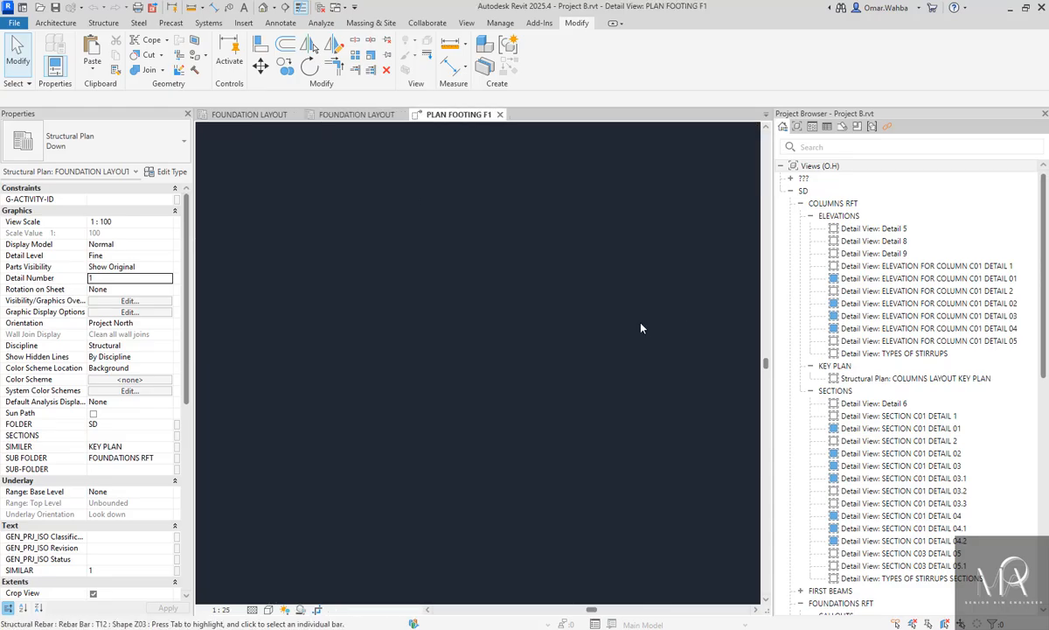
{"action": "double_click", "coordinate": [470, 375]}
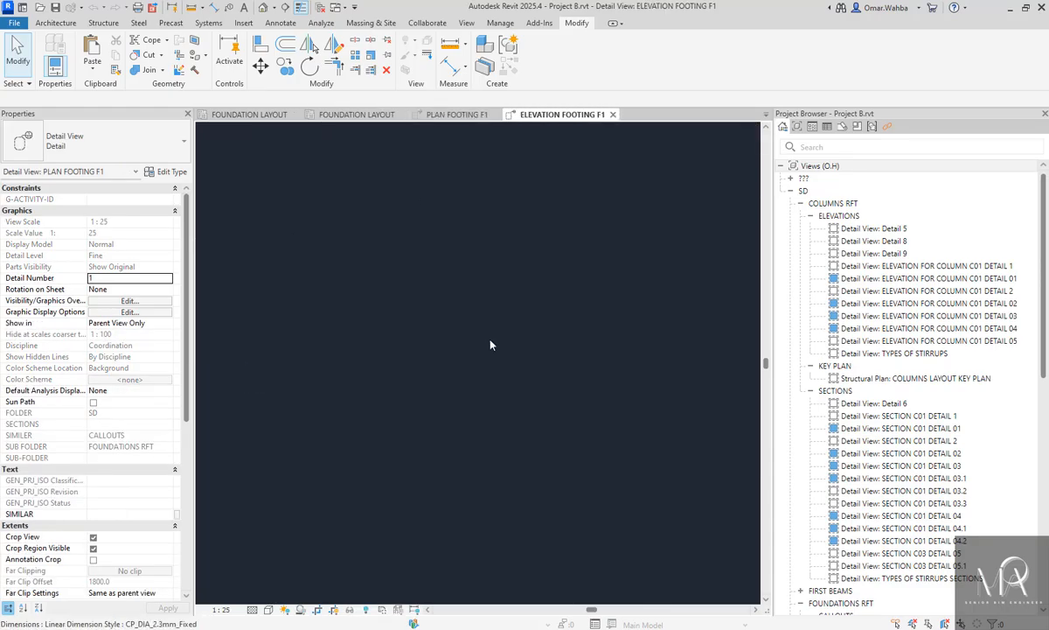
{"action": "scroll", "coordinate": [547, 395], "scroll_direction": "down", "scroll_amount": 3}
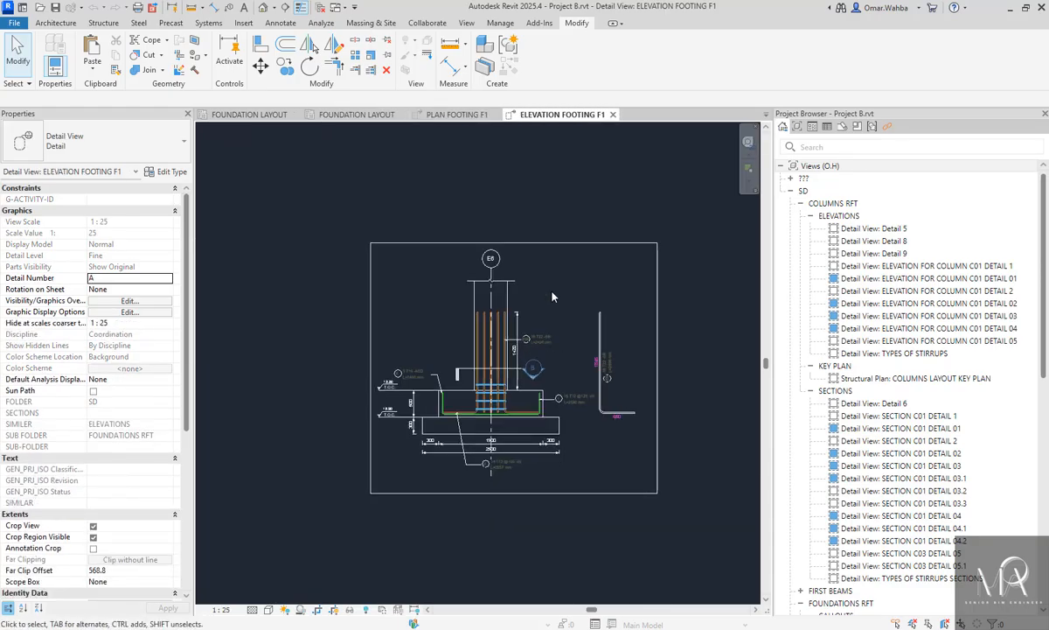
{"action": "double_click", "coordinate": [535, 369]}
Select all elements in Project B's column section, footing elevation and footing plan views for F1
{"action": "left_click_drag", "start_coordinate": [304, 535], "coordinate": [298, 541]}
{"action": "left_click", "coordinate": [556, 115]}
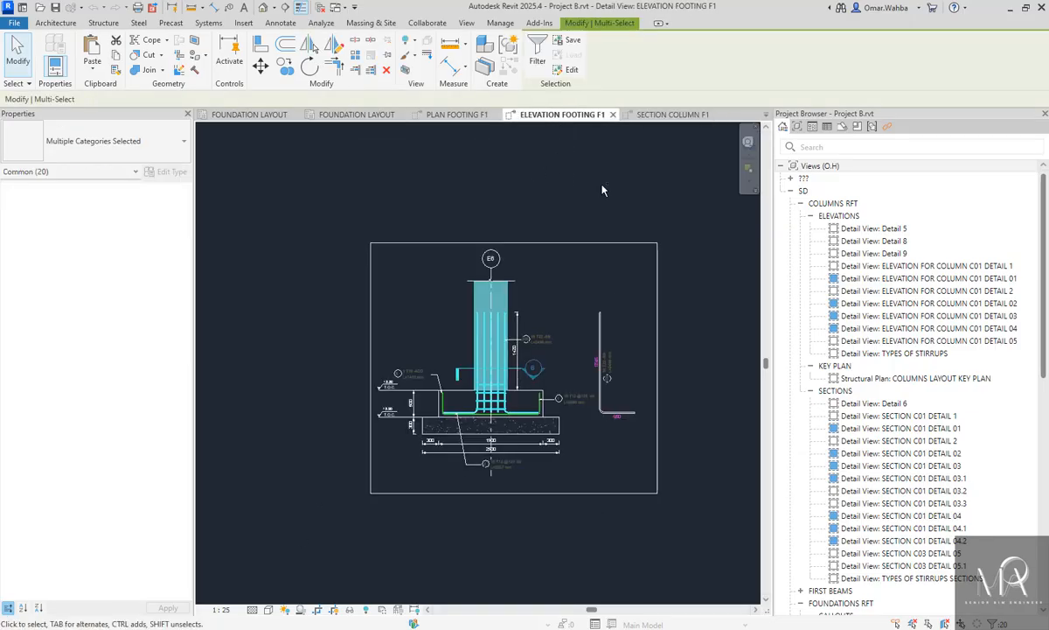
{"action": "left_click", "coordinate": [442, 115]}
{"action": "left_click_drag", "start_coordinate": [723, 214], "coordinate": [299, 496]}
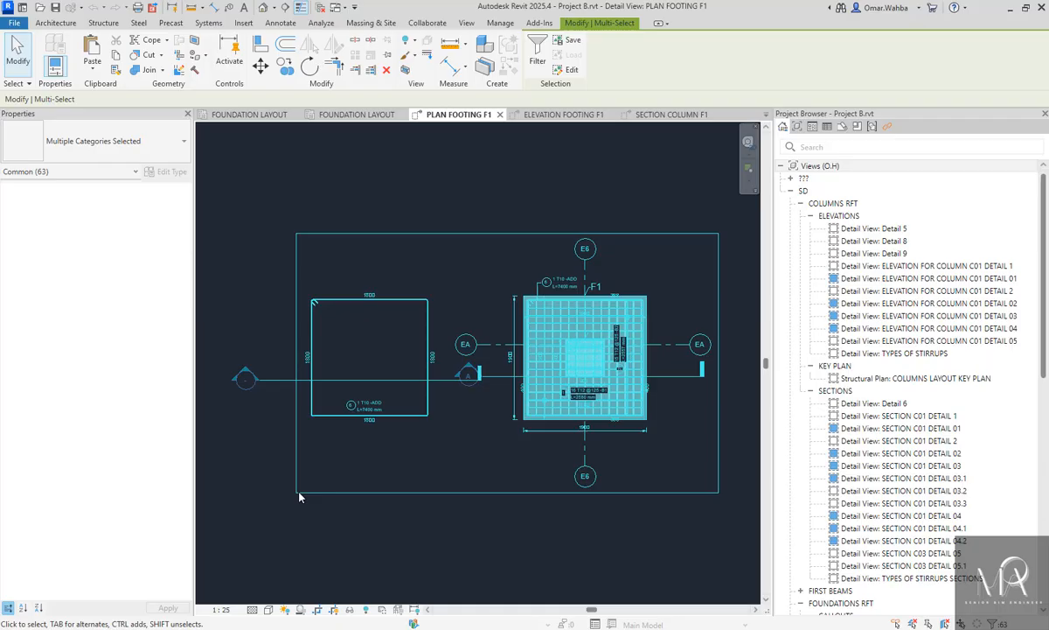
Filter the F1 plan selection down to structural rebar, rebar bending details, rebar tags, views and detail items
{"action": "left_click", "coordinate": [530, 57]}
{"action": "left_click", "coordinate": [604, 261]}
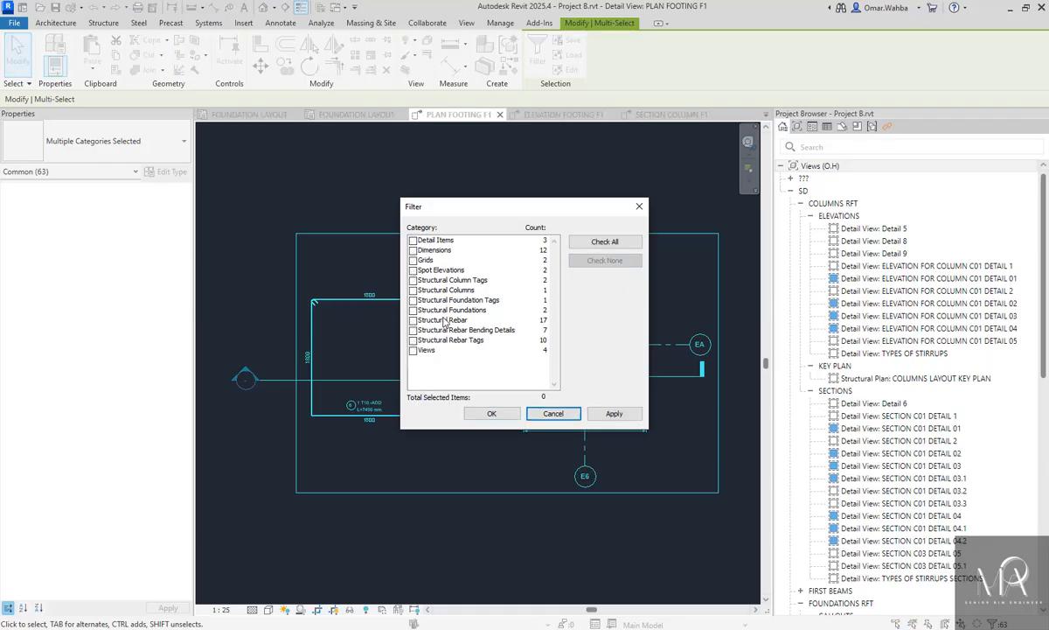
{"action": "left_click", "coordinate": [444, 320]}
{"action": "left_click", "coordinate": [443, 330]}
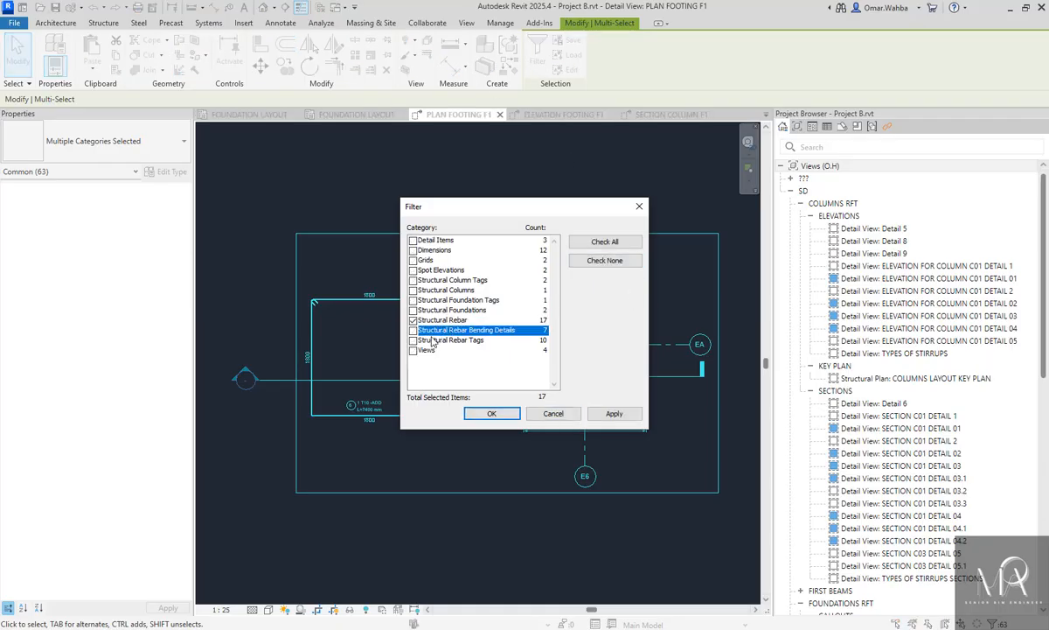
{"action": "left_click", "coordinate": [432, 341]}
{"action": "left_click", "coordinate": [423, 351]}
{"action": "left_click", "coordinate": [443, 241]}
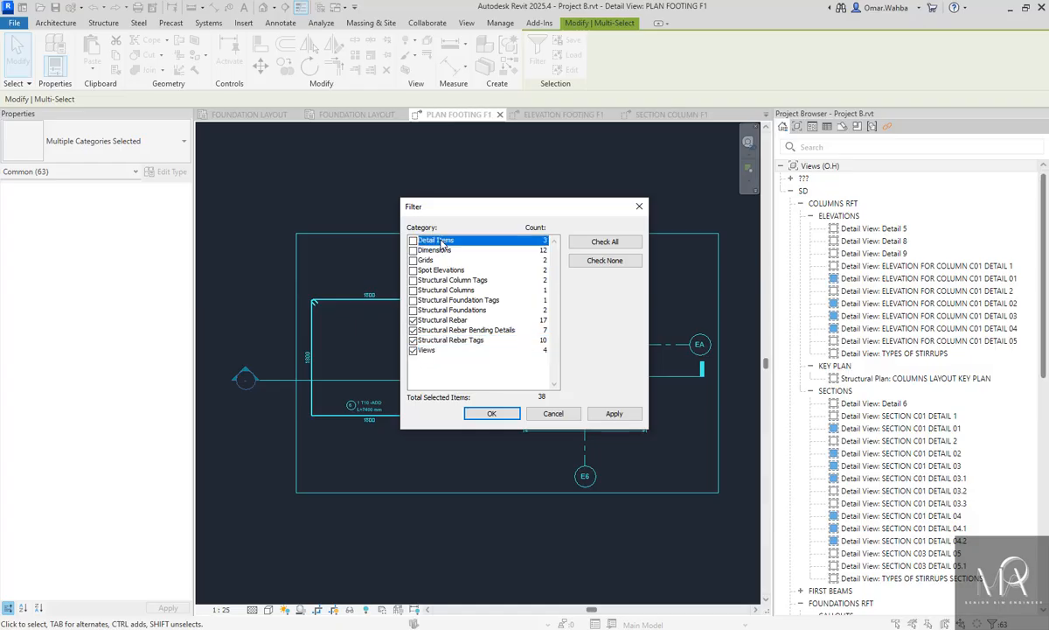
{"action": "left_click", "coordinate": [495, 415]}
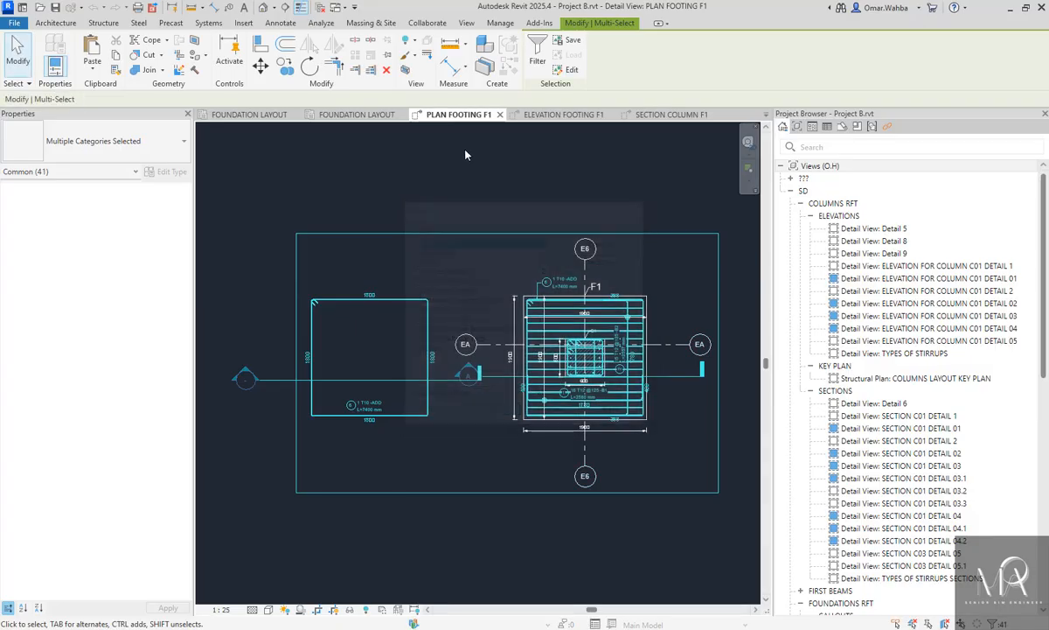
Paste the filtered F1 elements from Project B into Project A's foundation layout, accepting the duplicate types
{"action": "left_click", "coordinate": [368, 119]}
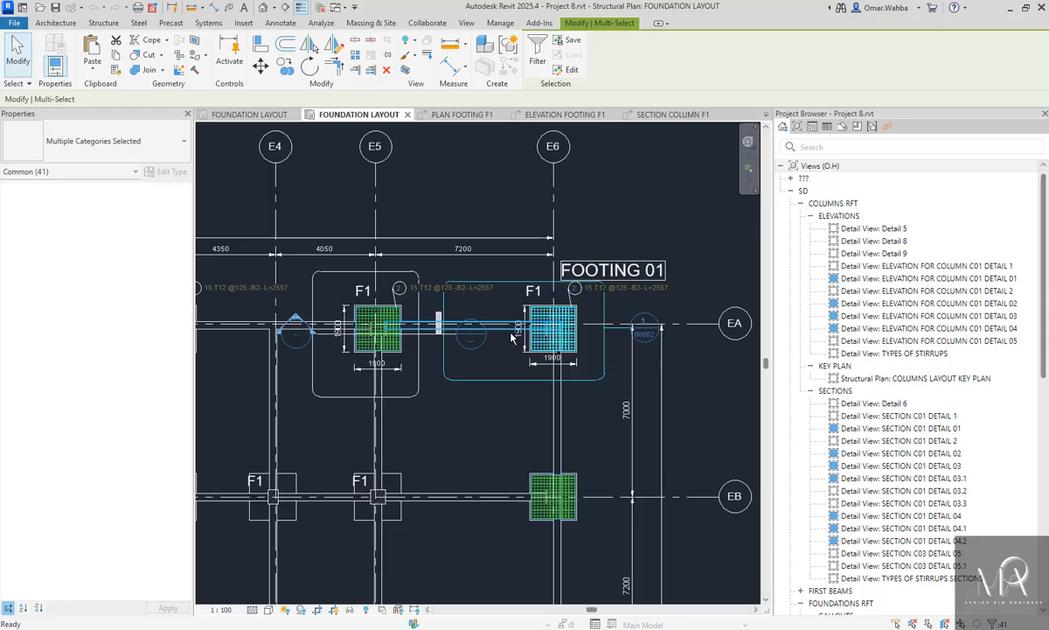
{"action": "left_click", "coordinate": [249, 115]}
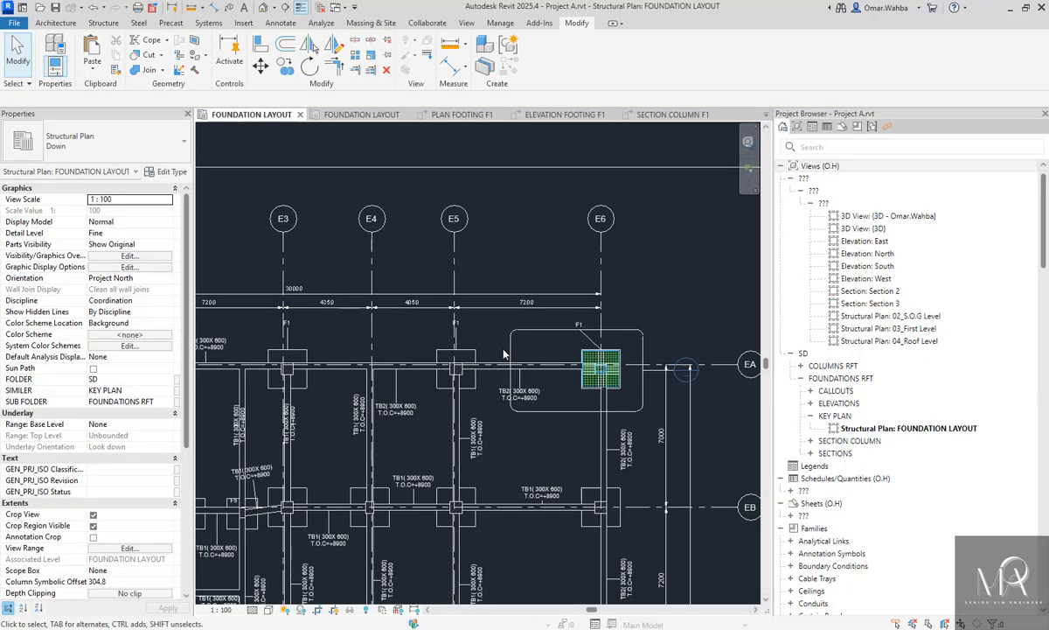
{"action": "key", "text": "ctrl+v"}
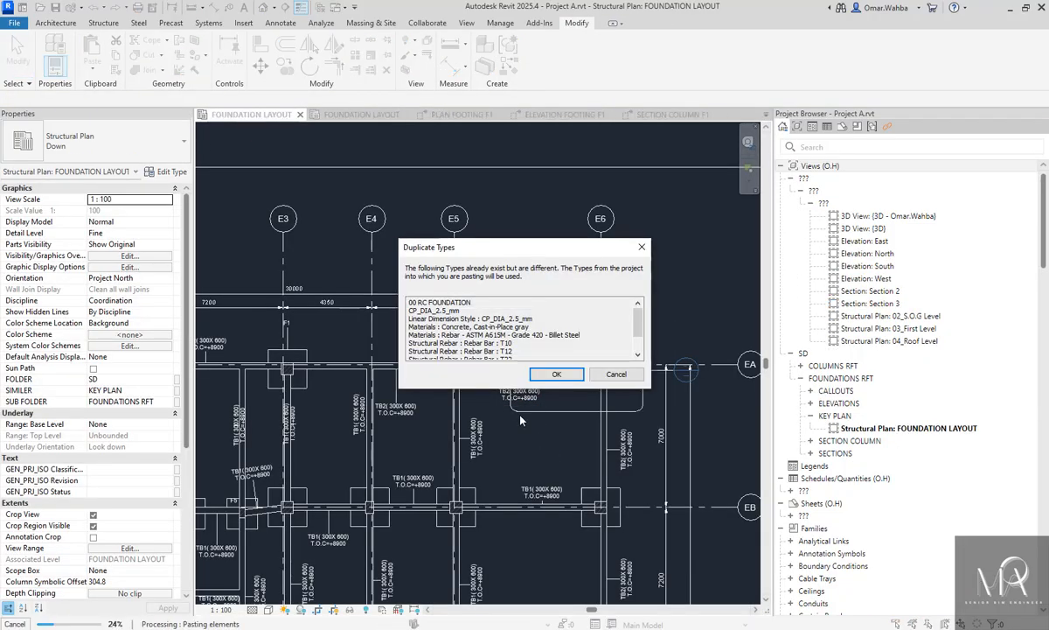
{"action": "left_click", "coordinate": [555, 373]}
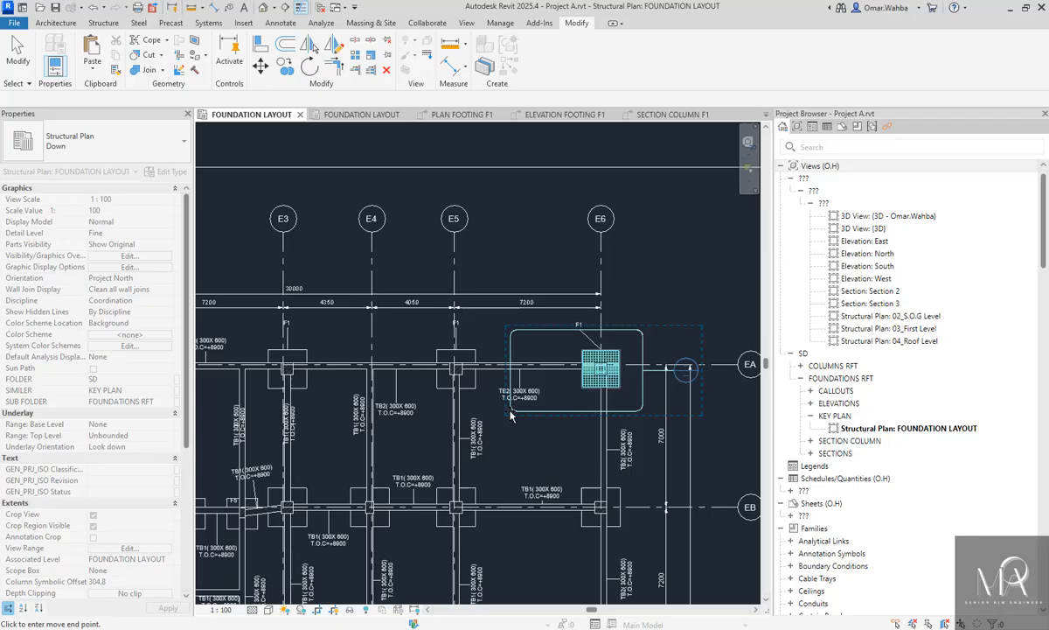
Try to place the pasted F1 elements by the column midpoint at E5/EA, and abandon the placement
{"action": "scroll", "coordinate": [512, 415], "scroll_direction": "up", "scroll_amount": 3}
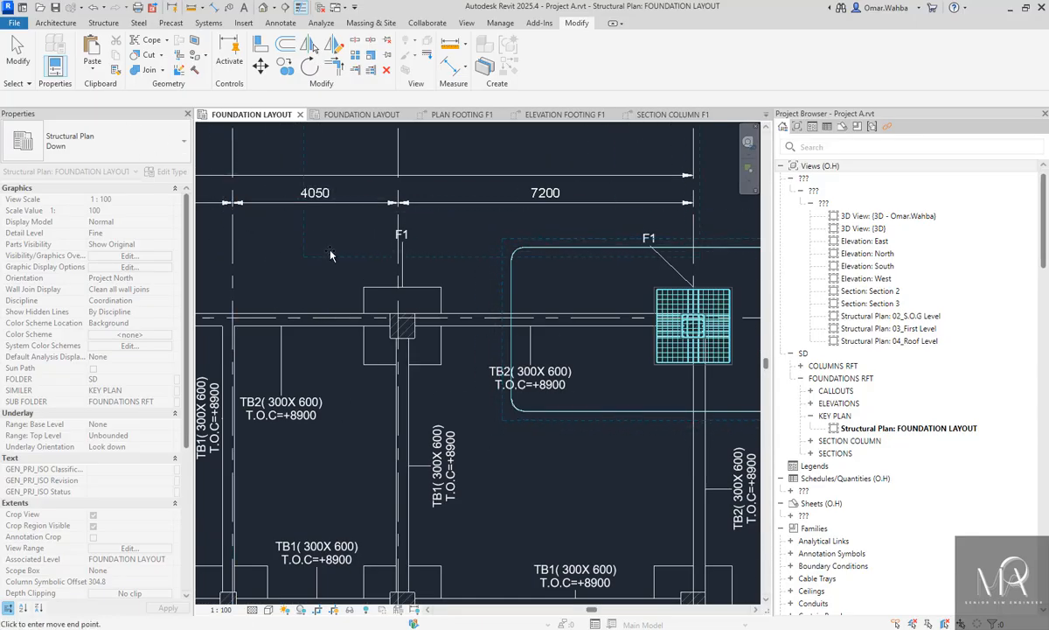
{"action": "scroll", "coordinate": [386, 275], "scroll_direction": "down", "scroll_amount": 2}
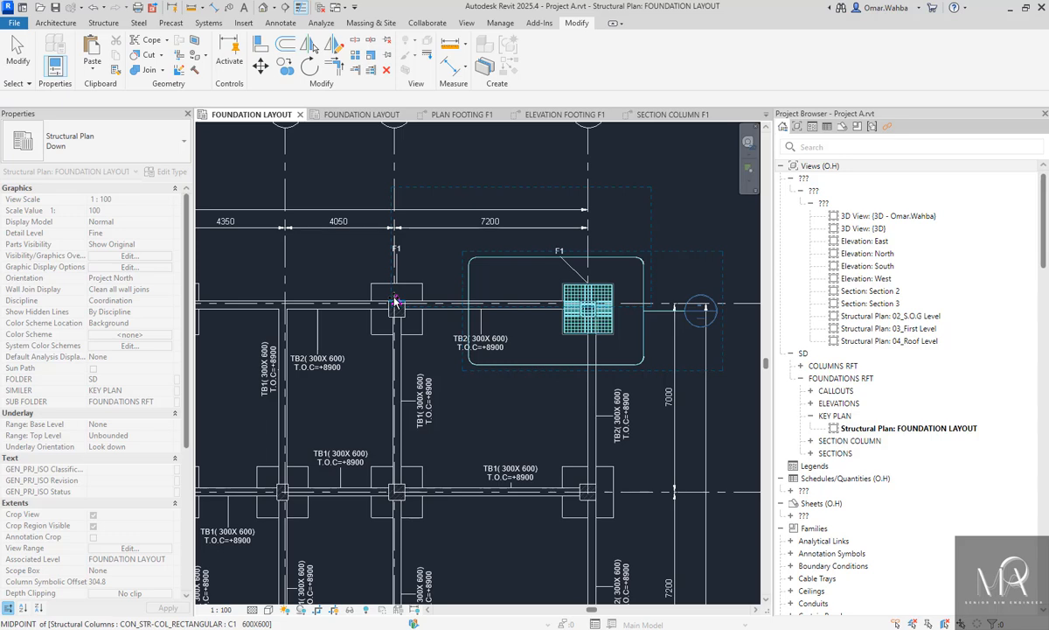
{"action": "scroll", "coordinate": [395, 301], "scroll_direction": "down", "scroll_amount": 1}
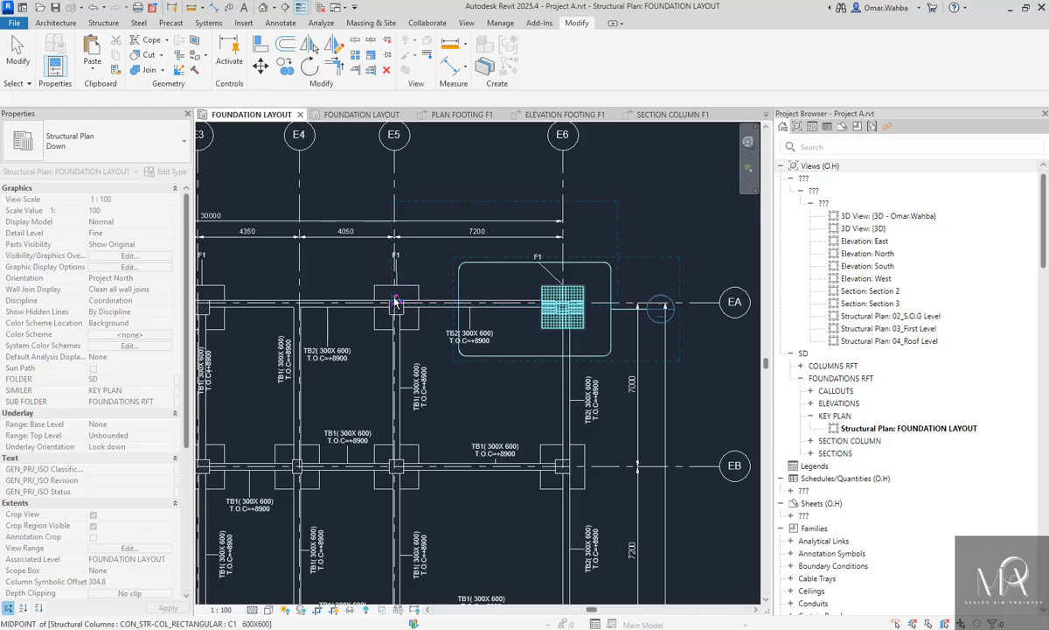
{"action": "left_click", "coordinate": [394, 302]}
{"action": "scroll", "coordinate": [430, 385], "scroll_direction": "up", "scroll_amount": 6}
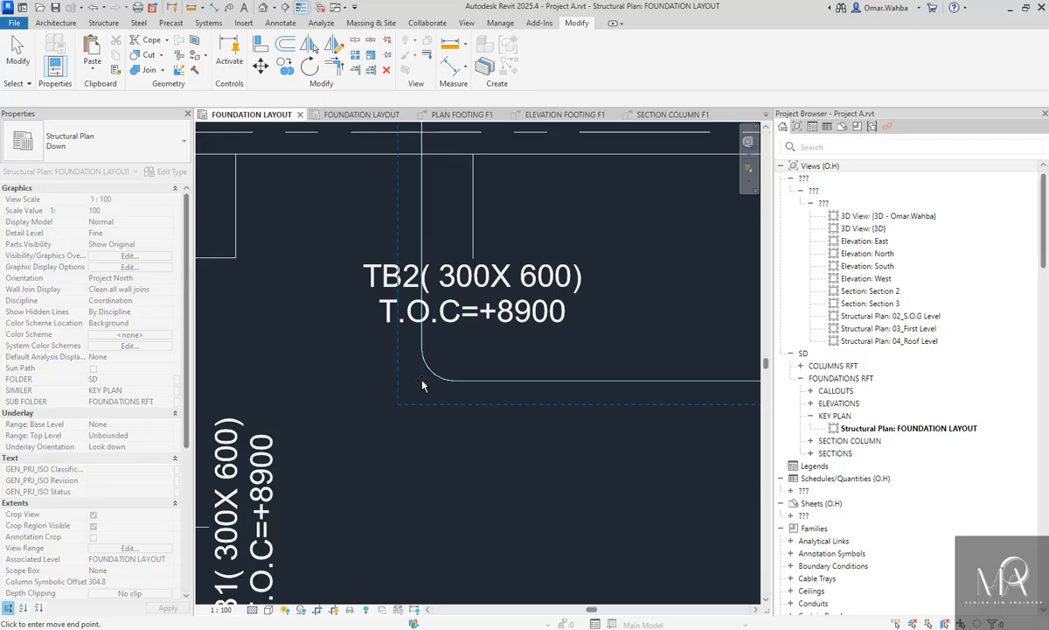
{"action": "scroll", "coordinate": [422, 385], "scroll_direction": "down", "scroll_amount": 10}
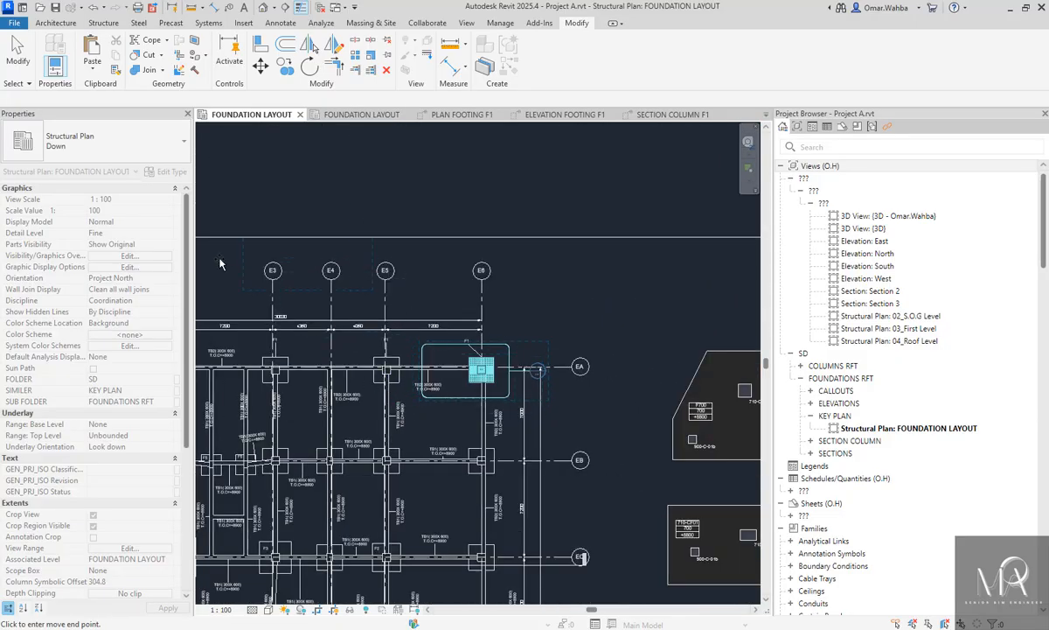
{"action": "key", "text": "Escape"}
{"action": "key", "text": "Escape"}
{"action": "scroll", "coordinate": [426, 350], "scroll_direction": "up", "scroll_amount": 3}
{"action": "middle_click_drag", "start_coordinate": [425, 350], "coordinate": [517, 340]}
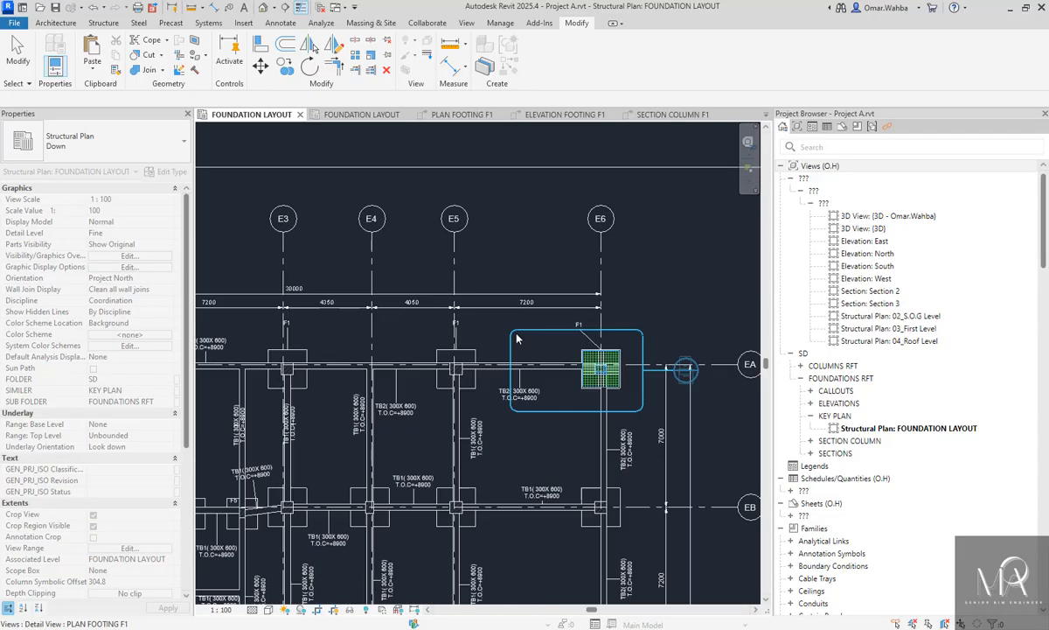
Undo the earlier paste of the F1 reinforcement and detail views at E6/EA in Project A's foundation layout
{"action": "scroll", "coordinate": [519, 337], "scroll_direction": "down", "scroll_amount": 8}
{"action": "scroll", "coordinate": [594, 340], "scroll_direction": "down", "scroll_amount": 2}
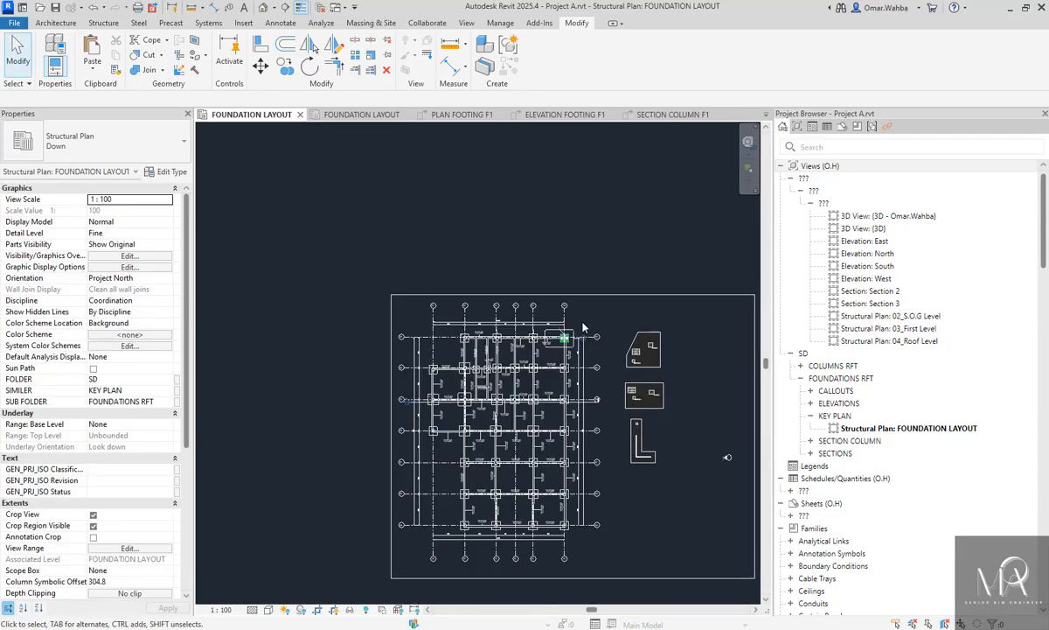
{"action": "scroll", "coordinate": [584, 328], "scroll_direction": "down", "scroll_amount": 3}
{"action": "scroll", "coordinate": [584, 327], "scroll_direction": "up", "scroll_amount": 4}
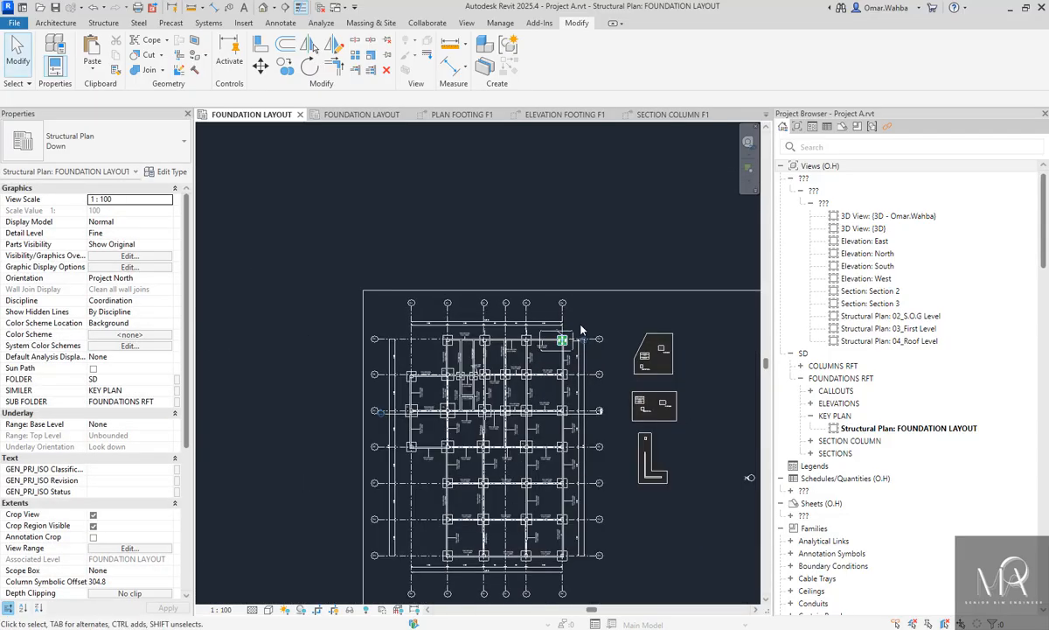
{"action": "scroll", "coordinate": [579, 328], "scroll_direction": "up", "scroll_amount": 4}
{"action": "scroll", "coordinate": [631, 304], "scroll_direction": "down", "scroll_amount": 4}
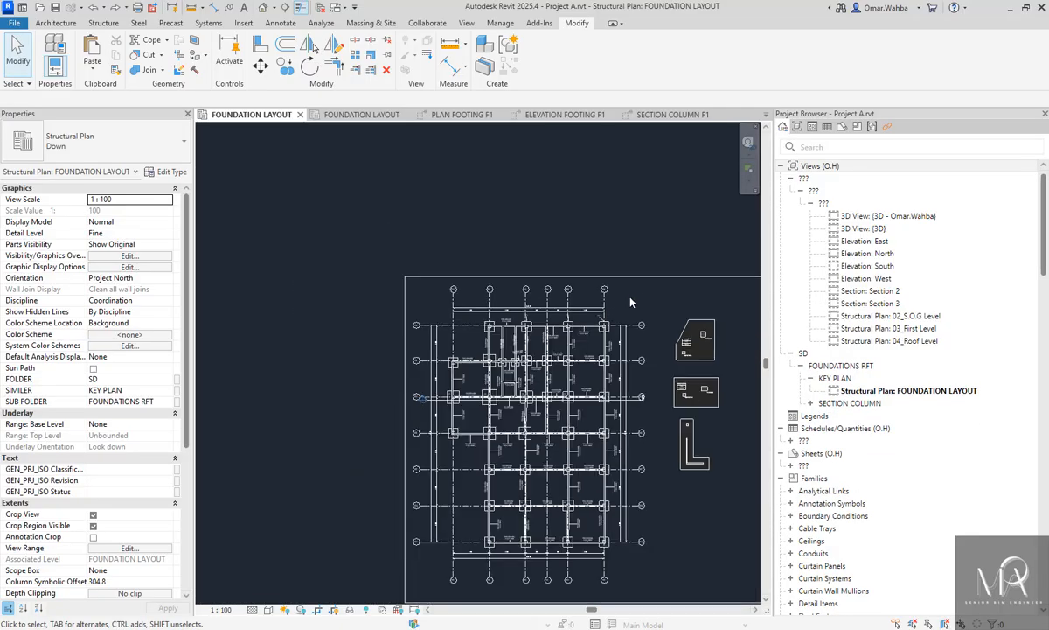
Move Project A's whole foundation plan, including grids and dimensions, 6000 mm diagonally down and left at 135°, and clear the selection
{"action": "middle_click_drag", "start_coordinate": [630, 302], "coordinate": [573, 234]}
{"action": "scroll", "coordinate": [568, 229], "scroll_direction": "down", "scroll_amount": 2}
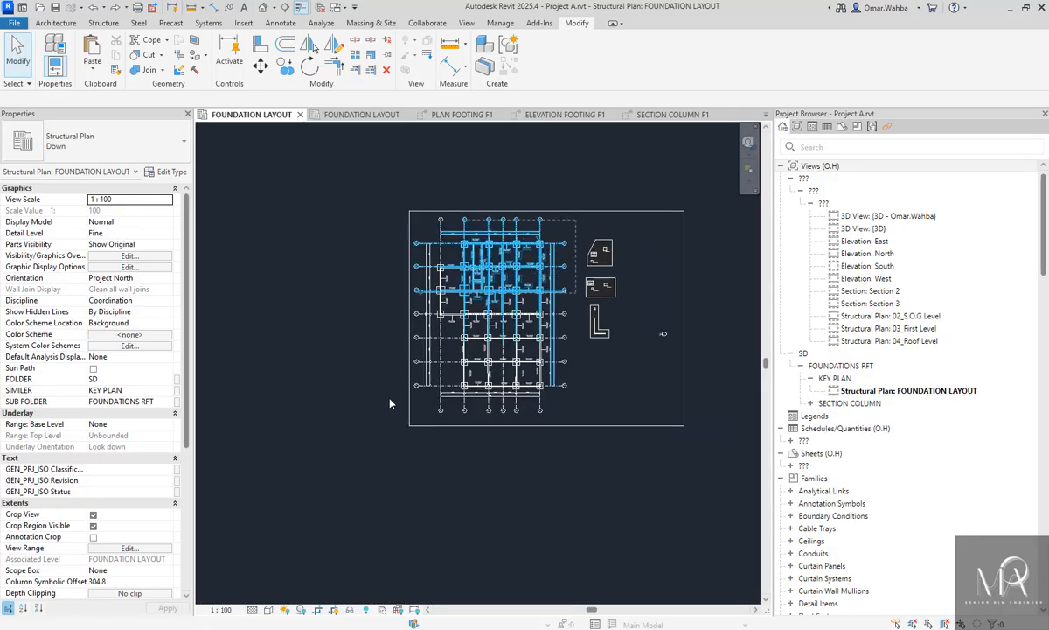
{"action": "left_click_drag", "start_coordinate": [390, 400], "coordinate": [376, 421]}
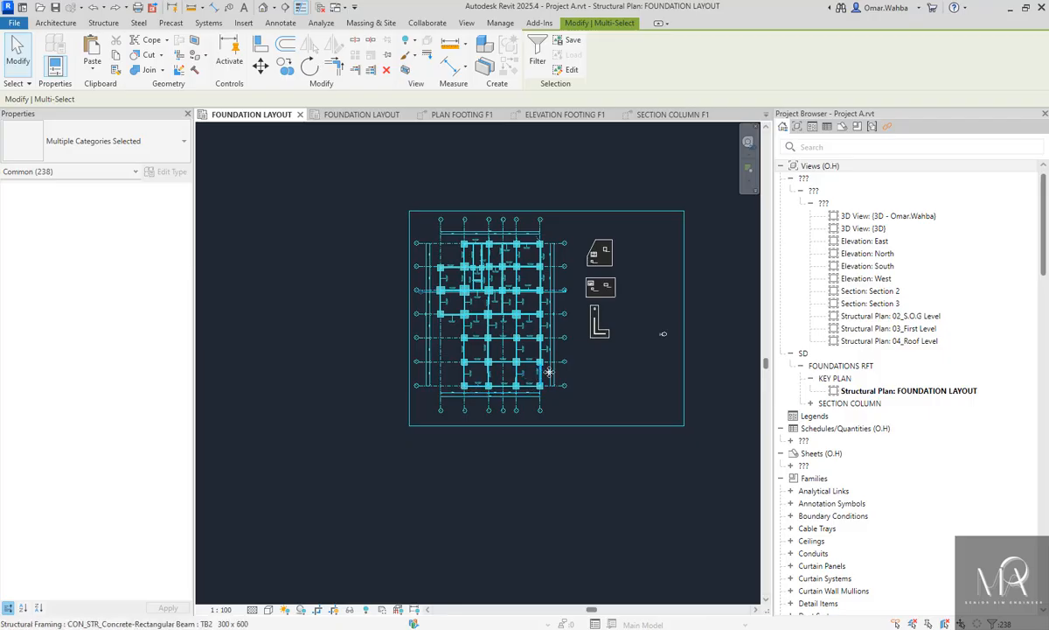
{"action": "key", "text": "m"}
{"action": "key", "text": "v"}
{"action": "left_click", "coordinate": [588, 362]}
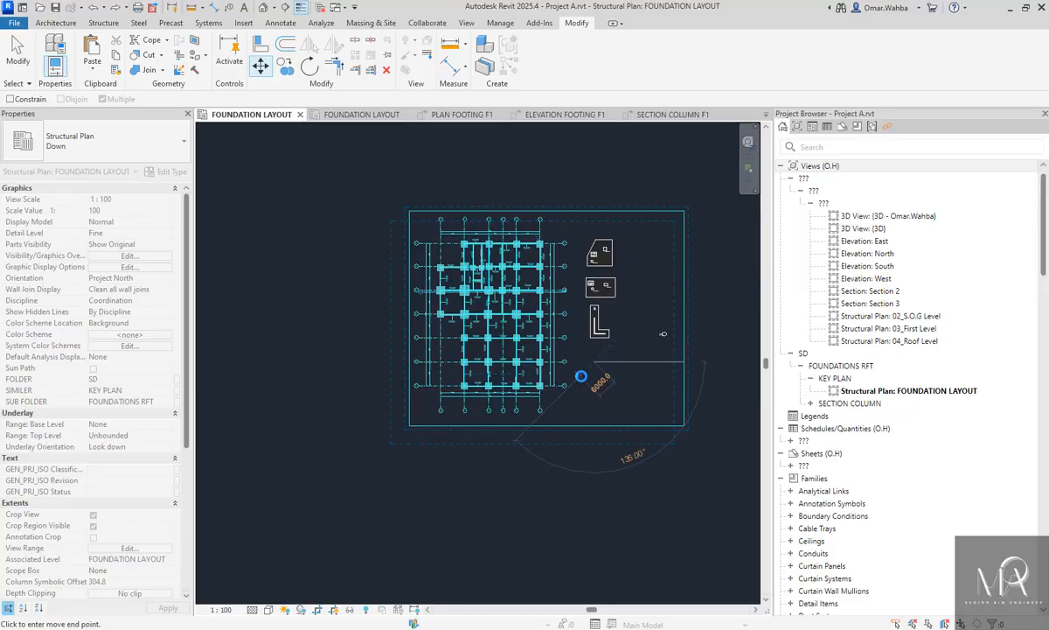
{"action": "key", "text": "Escape"}
{"action": "scroll", "coordinate": [552, 239], "scroll_direction": "up", "scroll_amount": 2}
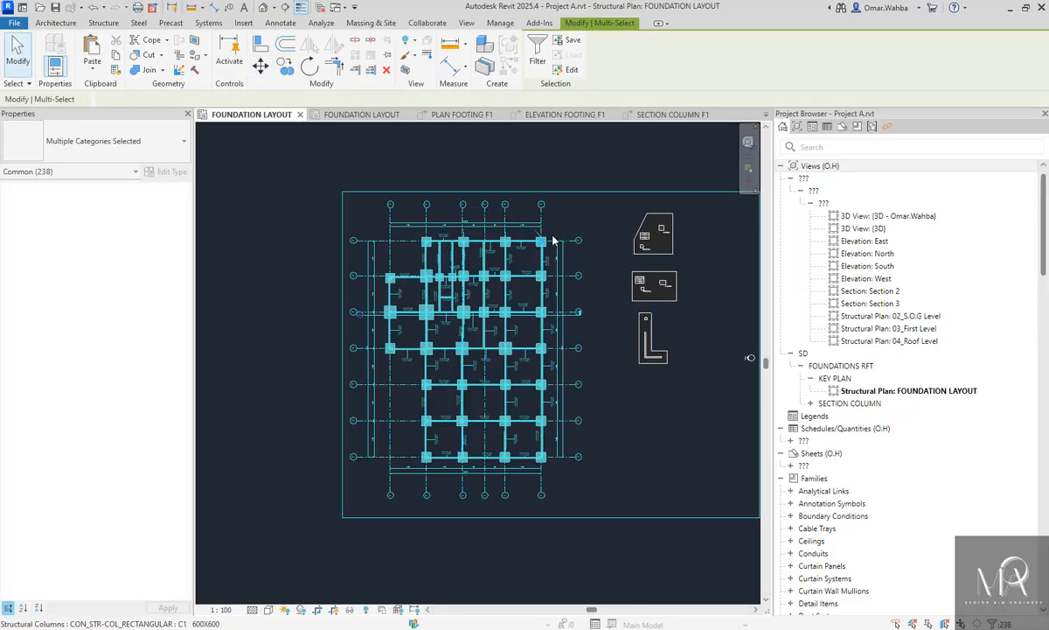
{"action": "scroll", "coordinate": [553, 239], "scroll_direction": "up", "scroll_amount": 1}
{"action": "key", "text": "Escape"}
{"action": "scroll", "coordinate": [542, 246], "scroll_direction": "up", "scroll_amount": 5}
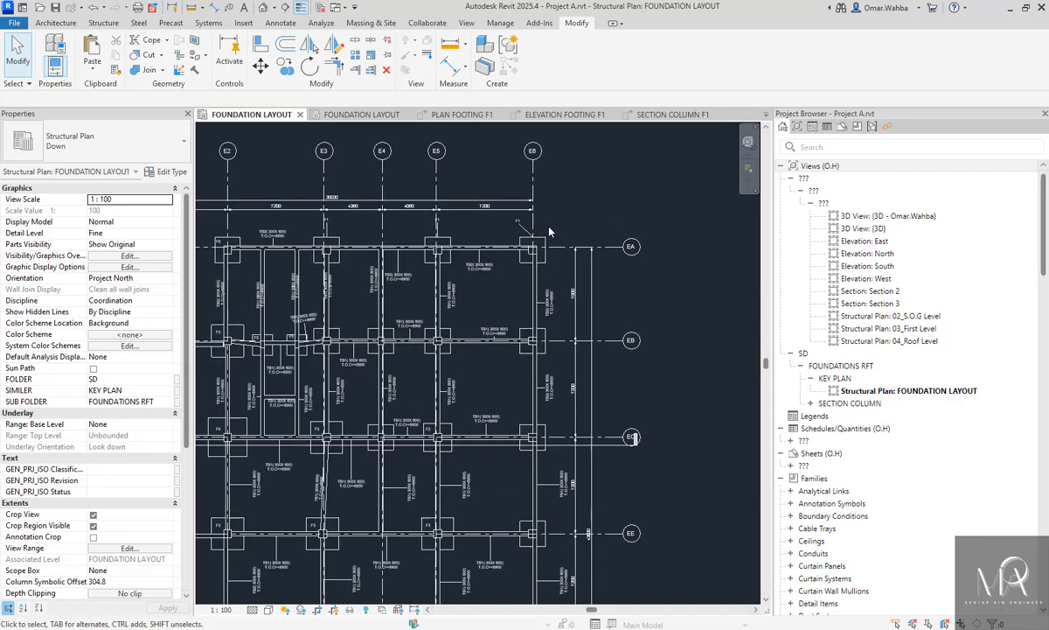
{"action": "scroll", "coordinate": [550, 234], "scroll_direction": "down", "scroll_amount": 5}
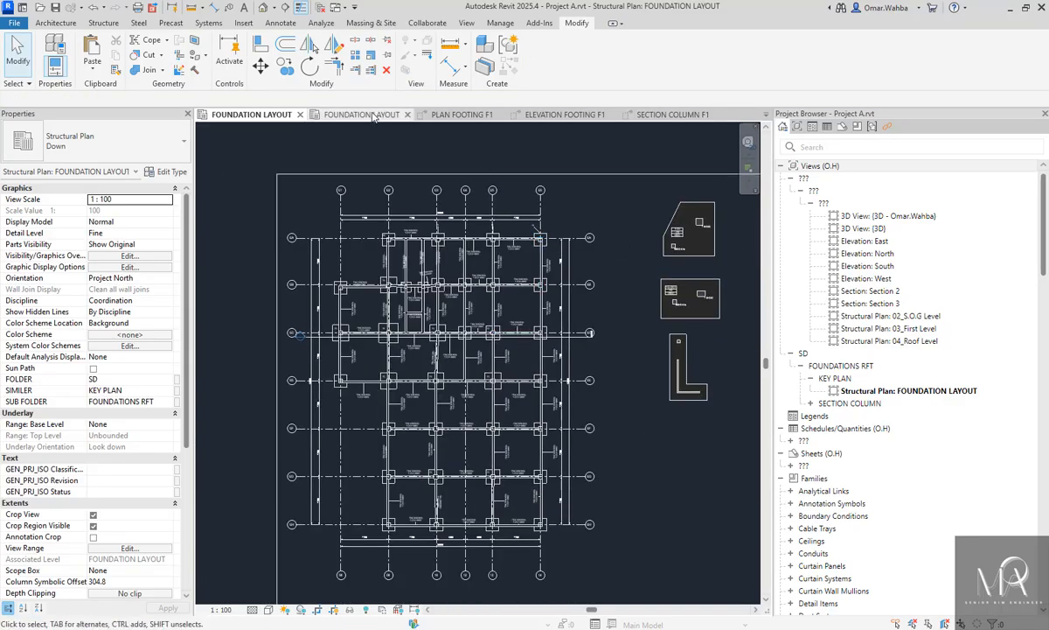
Reselect all elements in Project B's F1 column section, footing elevation and footing plan views
{"action": "left_click", "coordinate": [669, 115]}
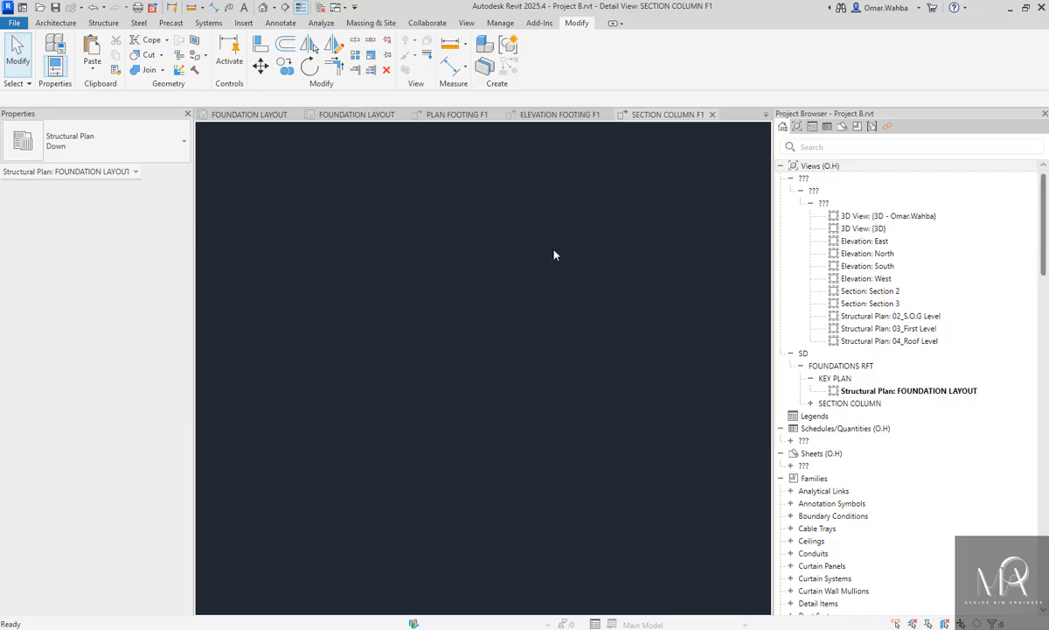
{"action": "left_click_drag", "start_coordinate": [428, 381], "coordinate": [550, 208]}
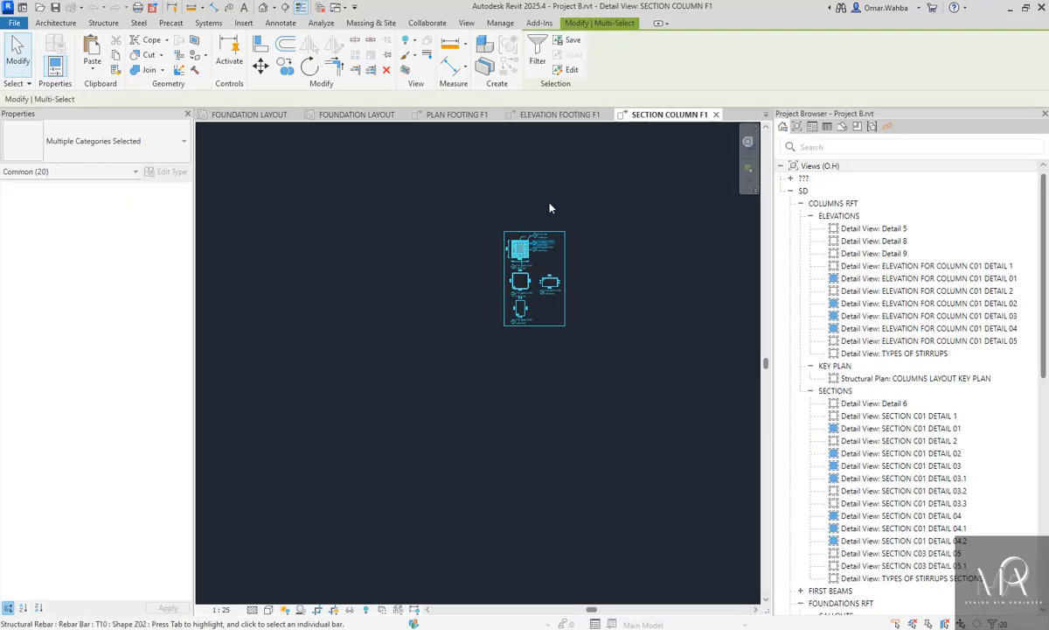
{"action": "left_click", "coordinate": [560, 116]}
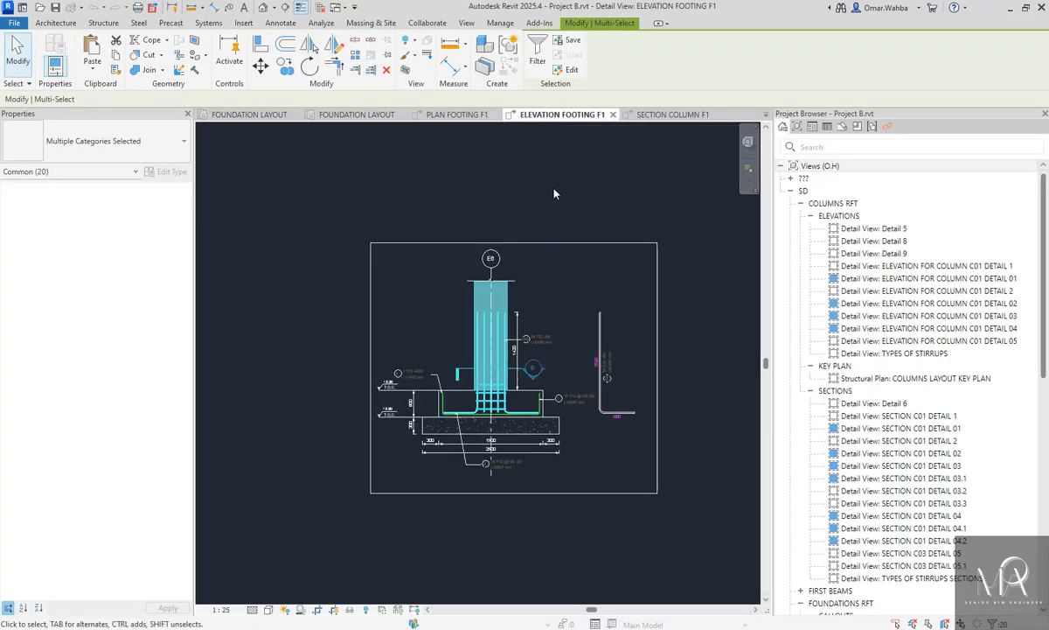
{"action": "left_click_drag", "start_coordinate": [479, 407], "coordinate": [308, 475]}
{"action": "left_click", "coordinate": [449, 115]}
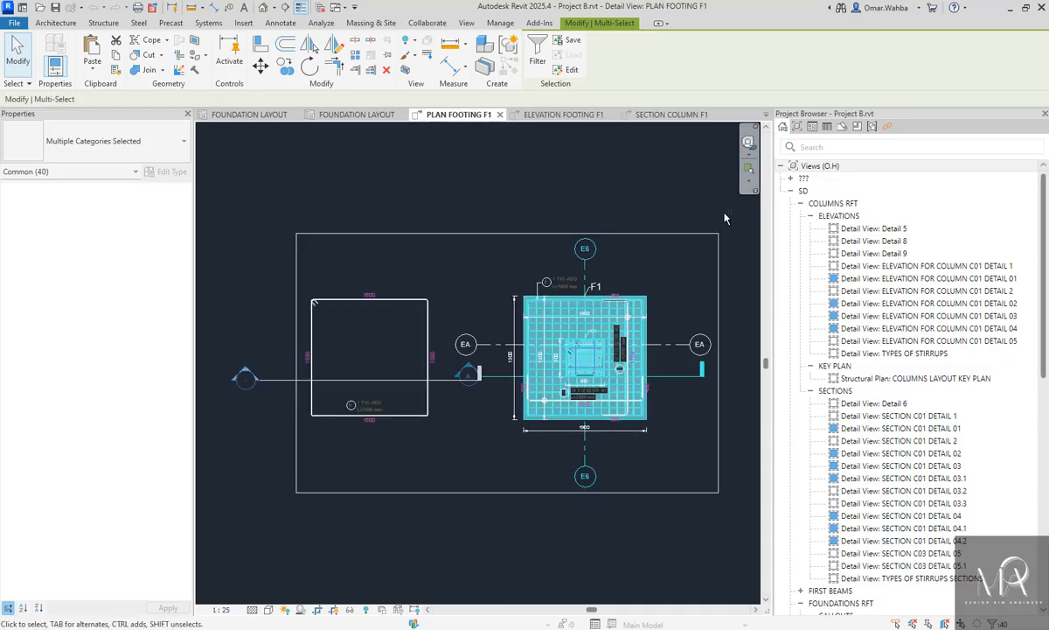
{"action": "left_click_drag", "start_coordinate": [246, 540], "coordinate": [221, 536]}
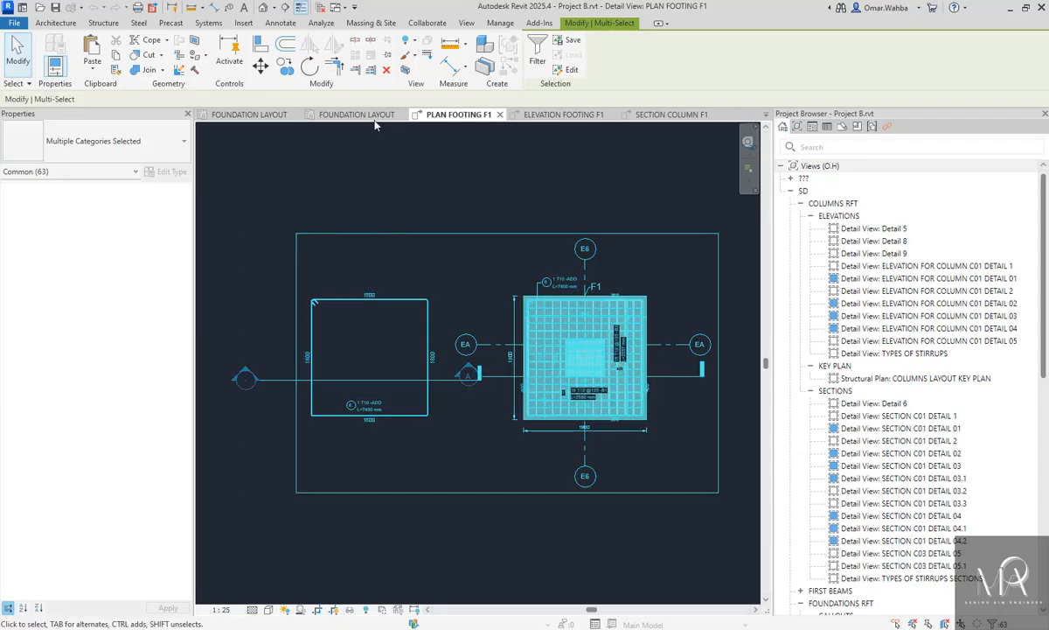
Filter the selection to detail items, structural rebar, rebar bending details, rebar tags and views only
{"action": "left_click", "coordinate": [537, 54]}
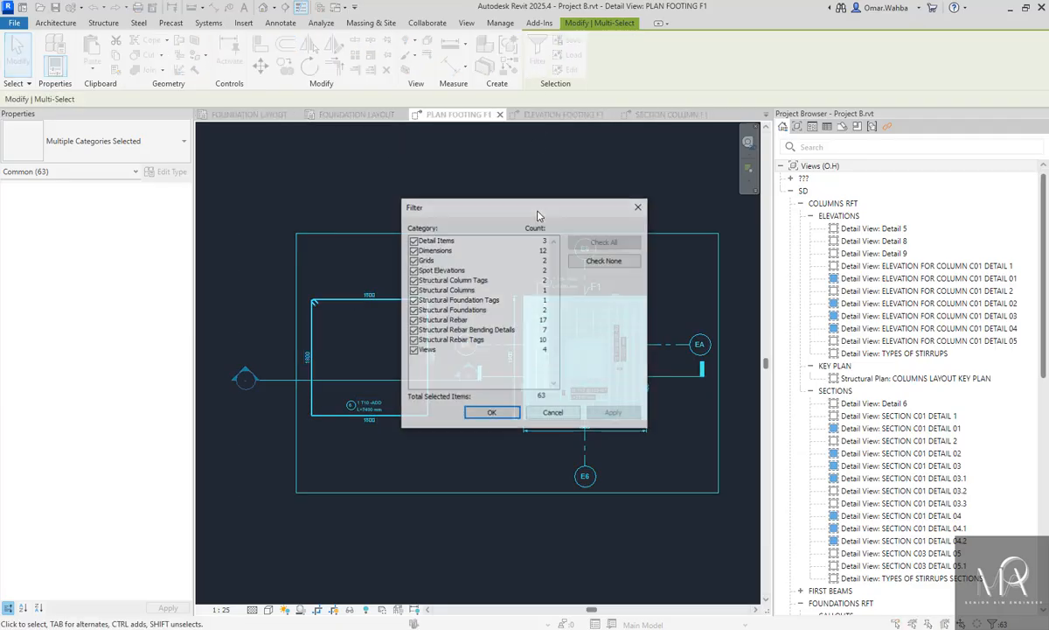
{"action": "left_click", "coordinate": [603, 260]}
{"action": "left_click", "coordinate": [413, 240]}
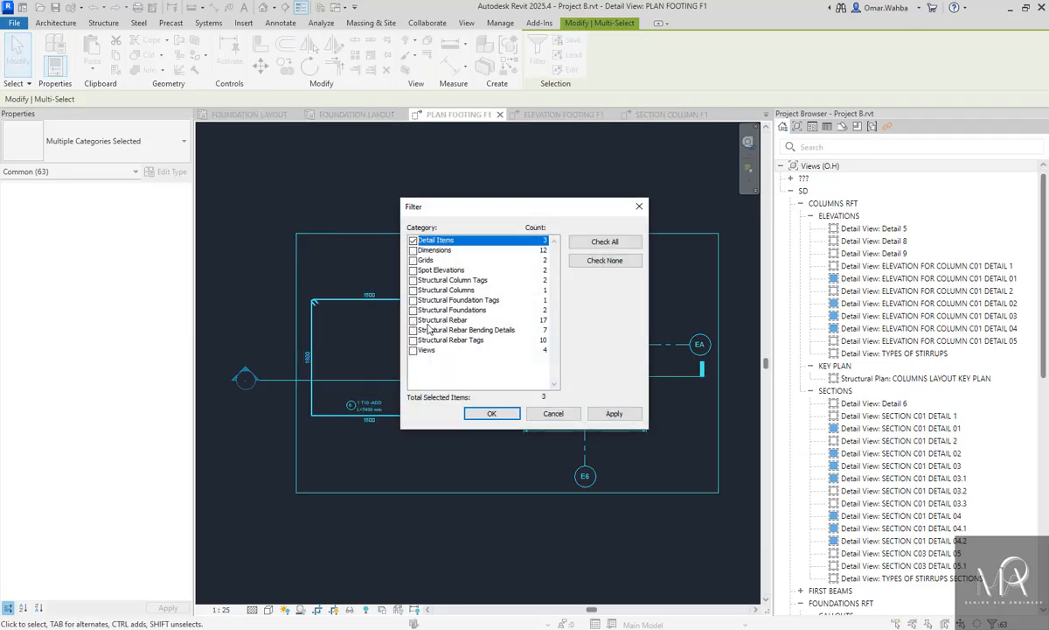
{"action": "left_click", "coordinate": [412, 320]}
{"action": "left_click", "coordinate": [412, 329]}
{"action": "left_click", "coordinate": [413, 339]}
{"action": "left_click", "coordinate": [413, 350]}
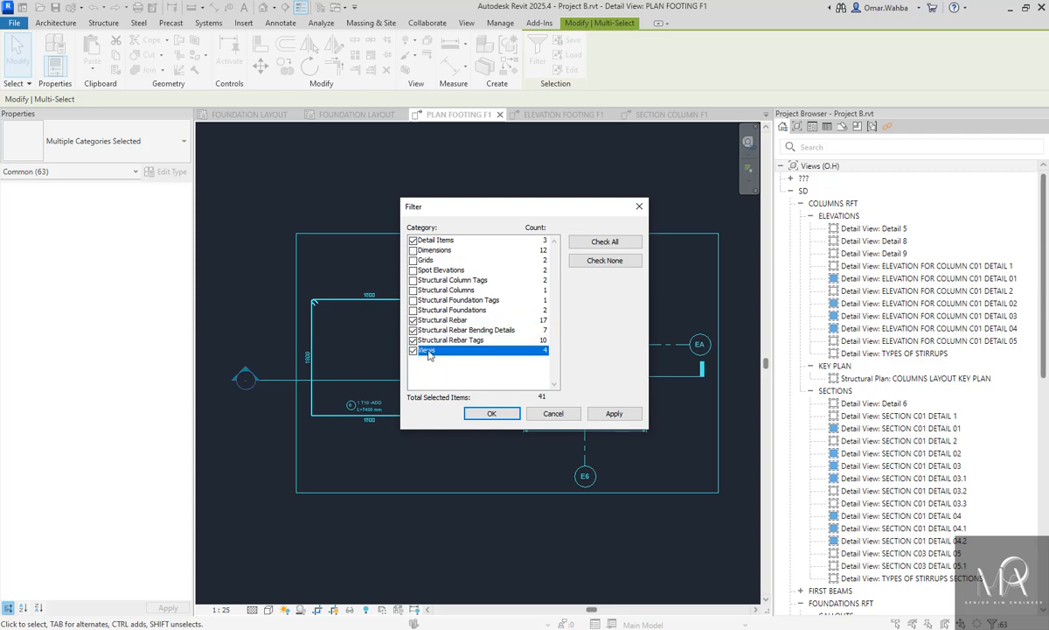
{"action": "left_click", "coordinate": [492, 413]}
Try to paste the filtered F1 reinforcement and detail views, aligned, into Project A's foundation layout, accepting the duplicate types
{"action": "left_click", "coordinate": [353, 113]}
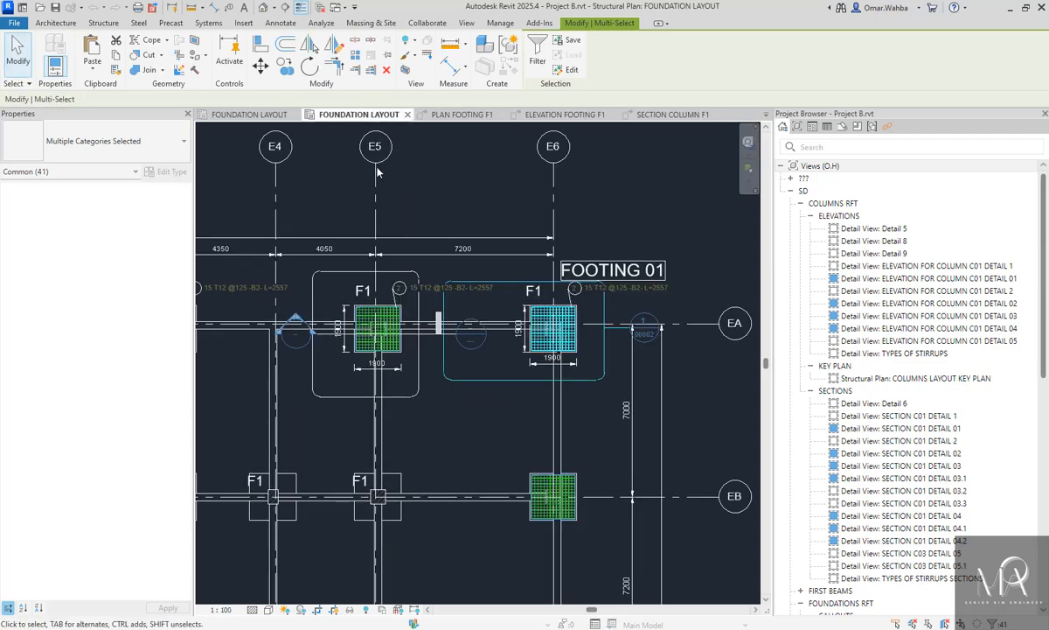
{"action": "left_click", "coordinate": [249, 114]}
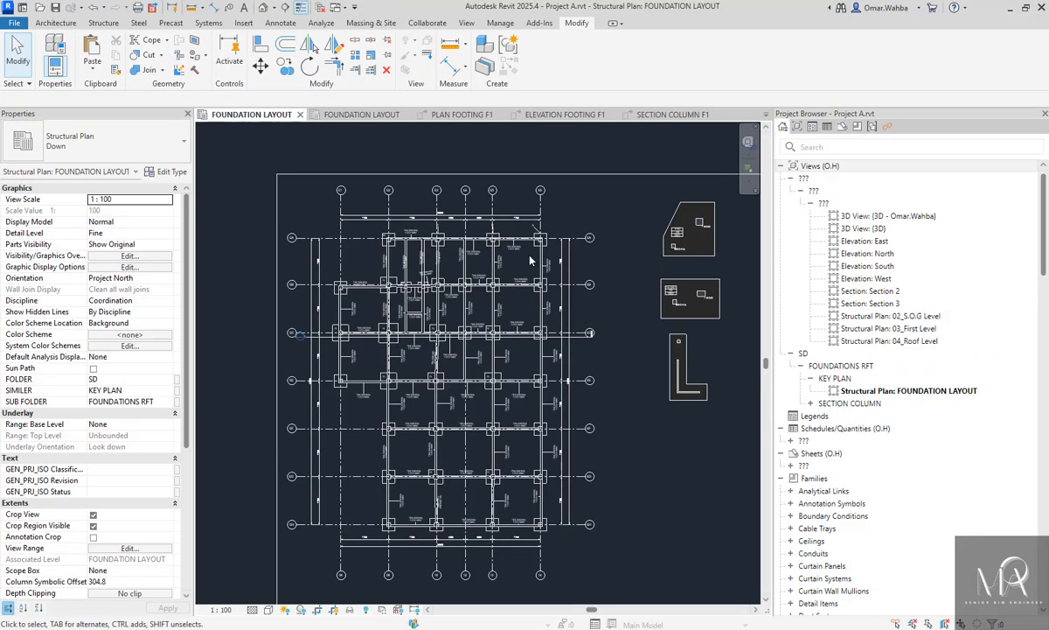
{"action": "left_click", "coordinate": [92, 65]}
{"action": "left_click", "coordinate": [142, 166]}
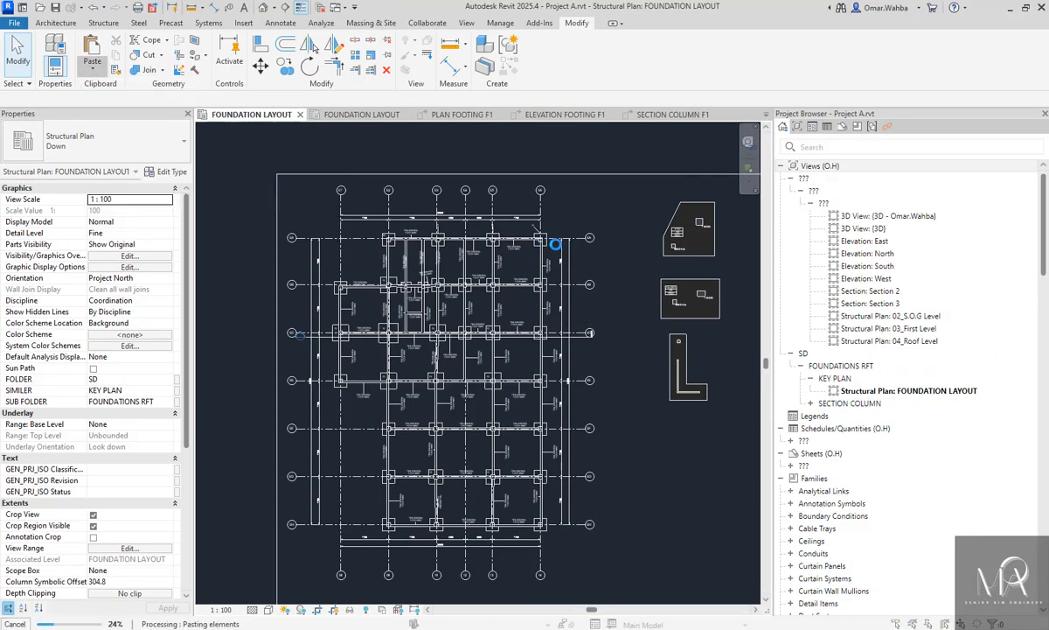
{"action": "left_click", "coordinate": [567, 378]}
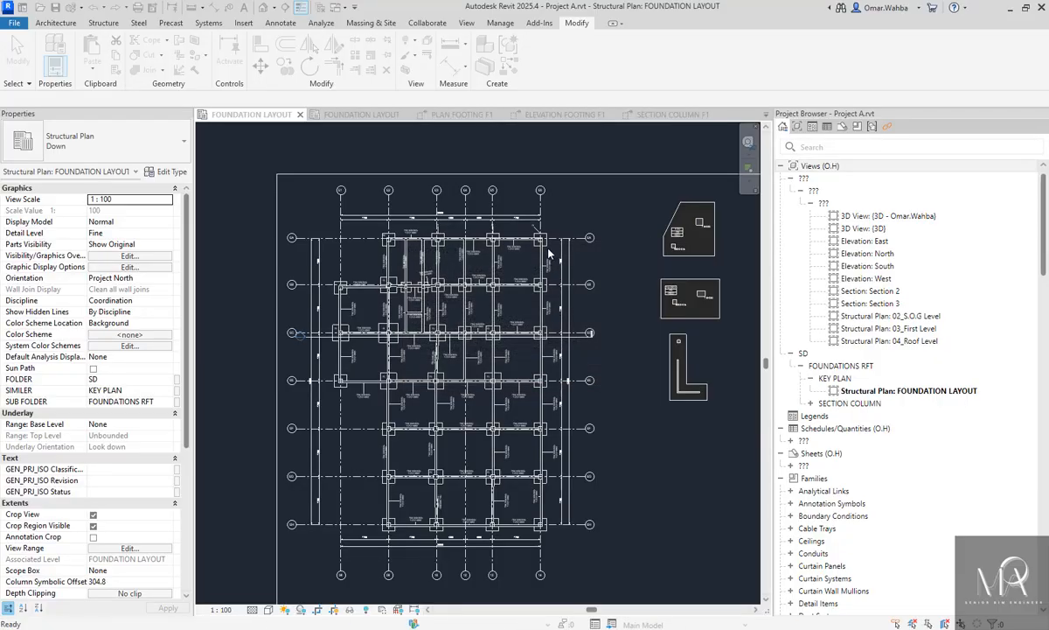
Examine where the pasted F1 detail callout lies relative to footing E6/EA, and inspect its PLAN FOOTING F1 view and the section marked there
{"action": "scroll", "coordinate": [550, 245], "scroll_direction": "up", "scroll_amount": 3}
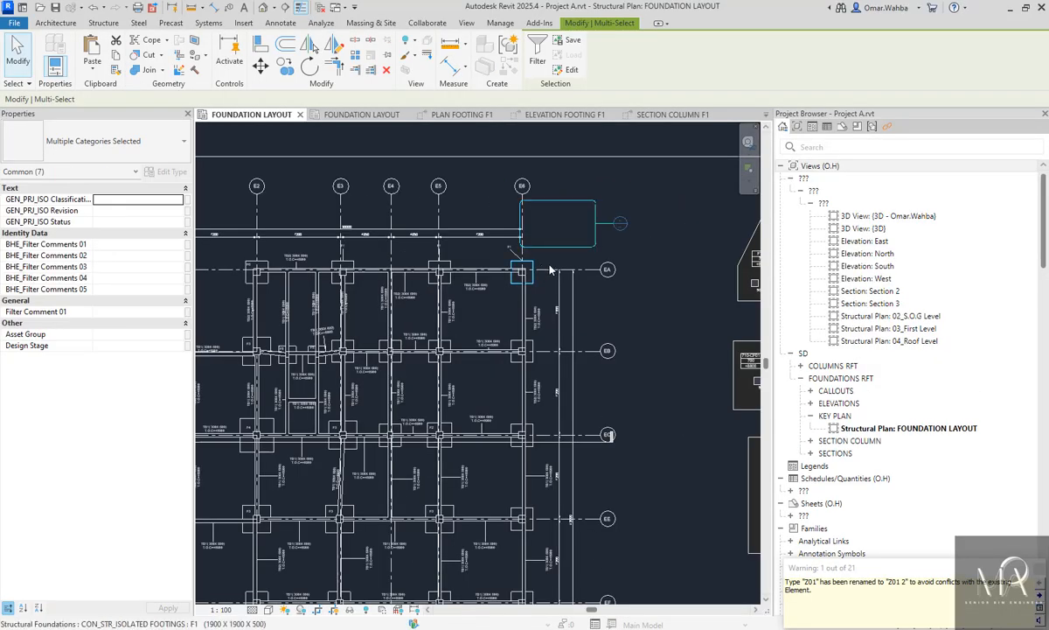
{"action": "scroll", "coordinate": [558, 238], "scroll_direction": "down", "scroll_amount": 2}
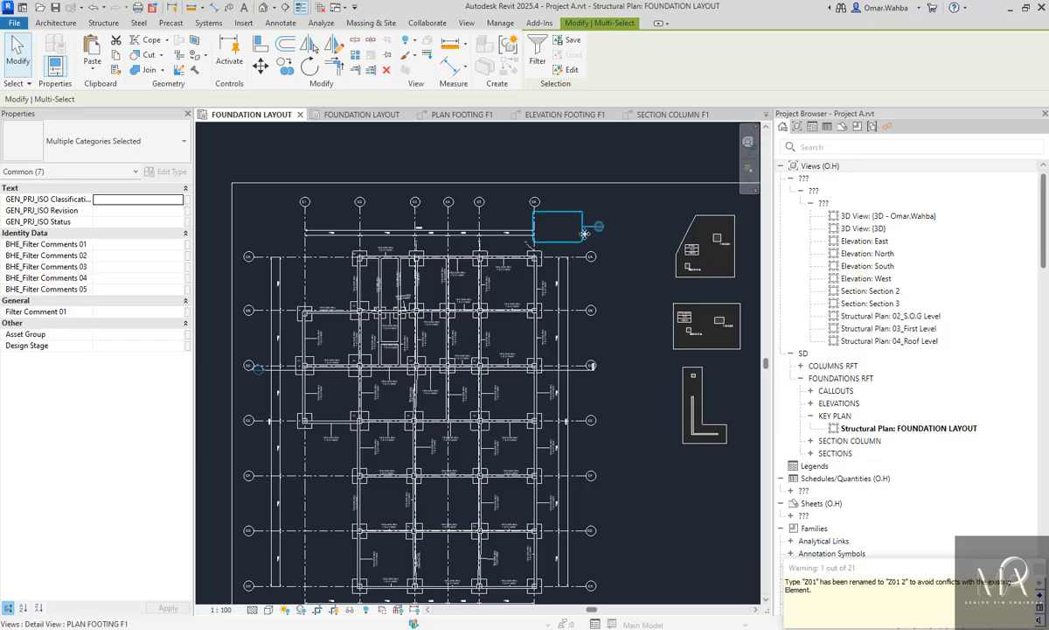
{"action": "scroll", "coordinate": [556, 242], "scroll_direction": "up", "scroll_amount": 3}
{"action": "middle_click_drag", "start_coordinate": [556, 262], "coordinate": [528, 296]}
{"action": "scroll", "coordinate": [564, 291], "scroll_direction": "down", "scroll_amount": 3}
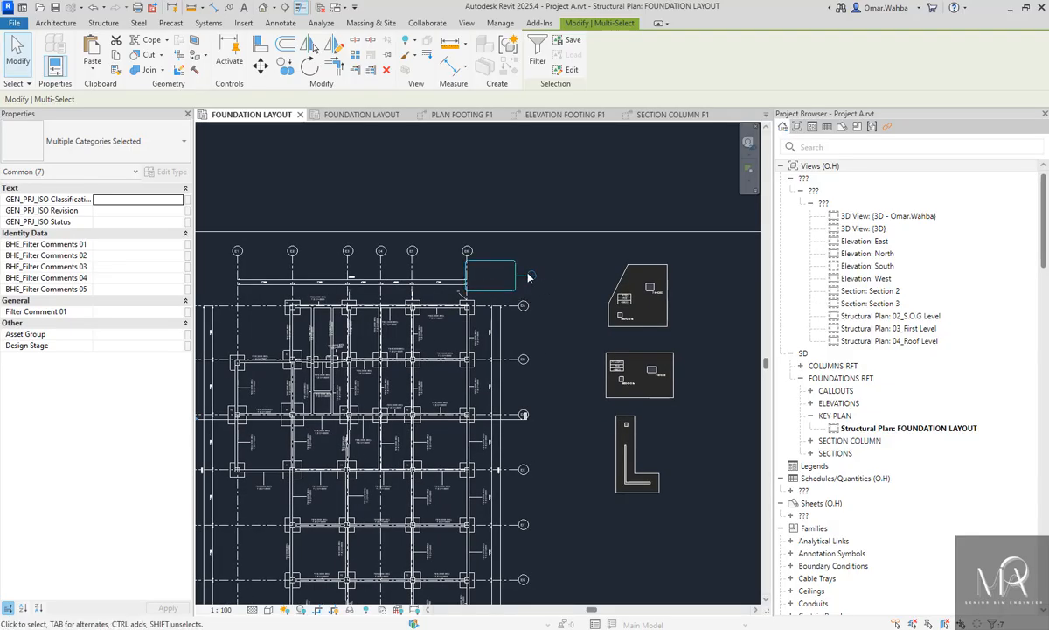
{"action": "scroll", "coordinate": [530, 276], "scroll_direction": "up", "scroll_amount": 3}
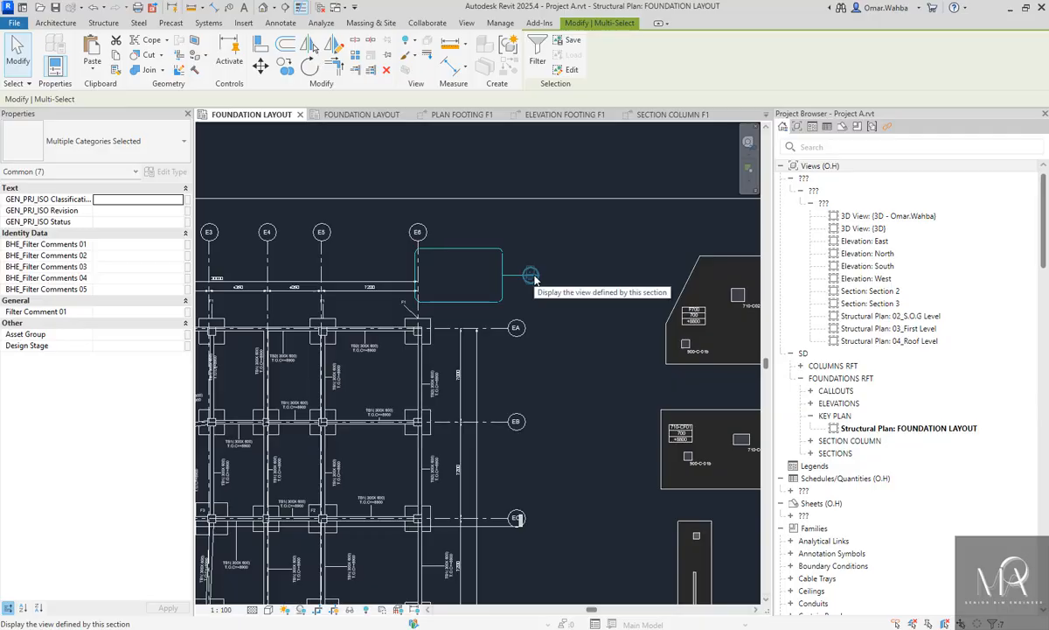
{"action": "double_click", "coordinate": [530, 275]}
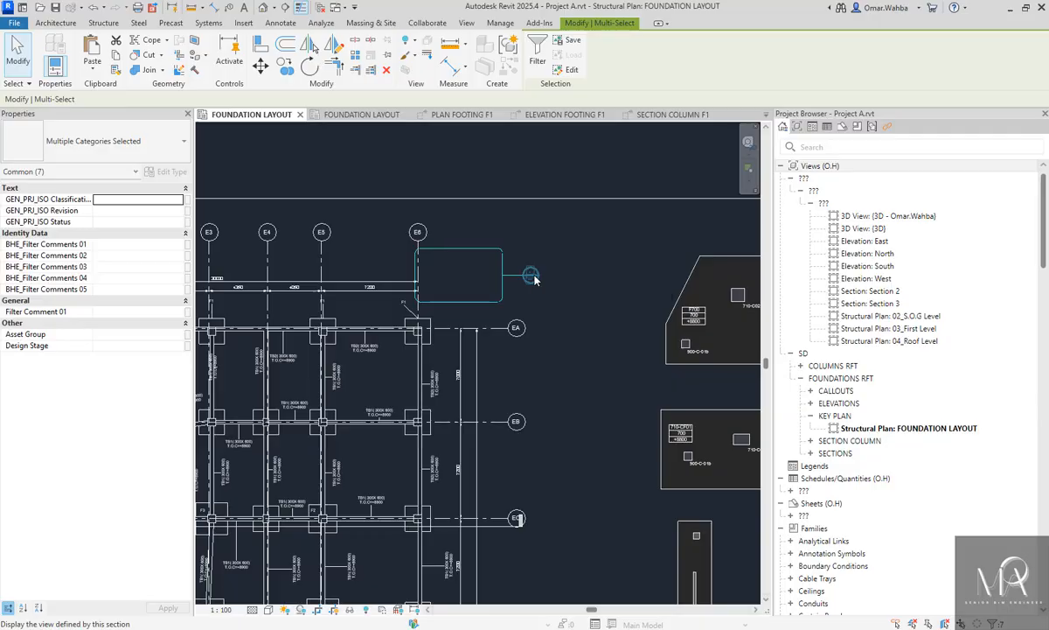
{"action": "scroll", "coordinate": [504, 317], "scroll_direction": "down", "scroll_amount": 3}
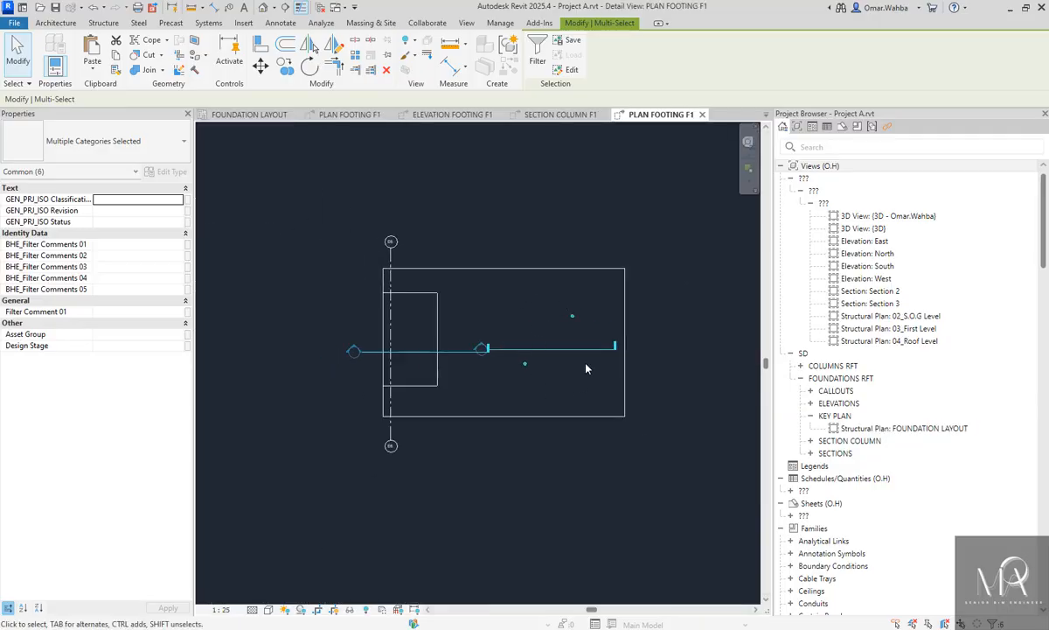
{"action": "scroll", "coordinate": [548, 334], "scroll_direction": "down", "scroll_amount": 2}
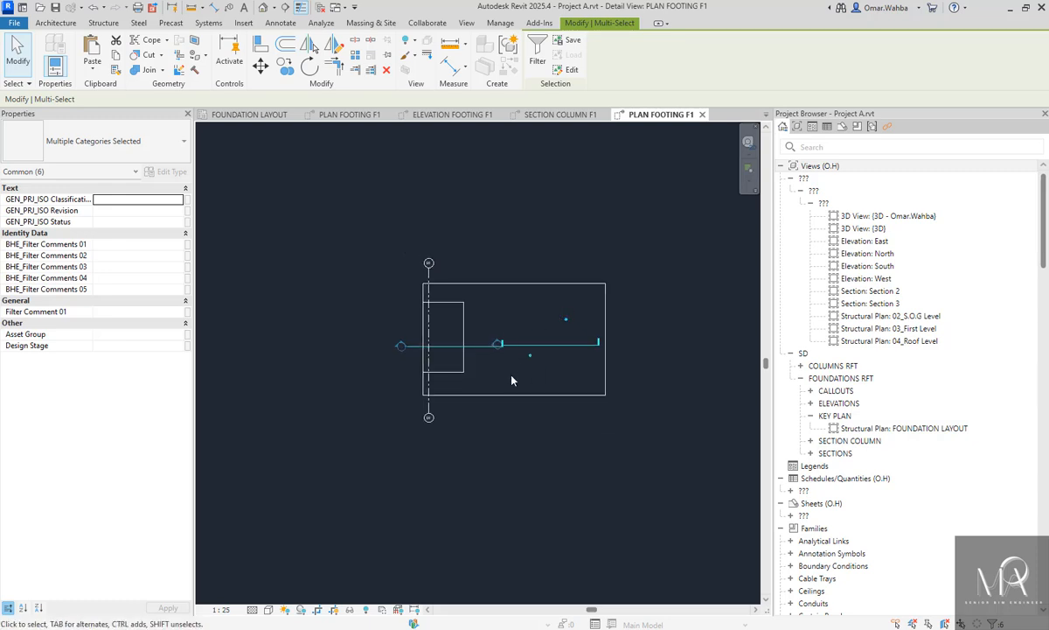
{"action": "double_click", "coordinate": [499, 344]}
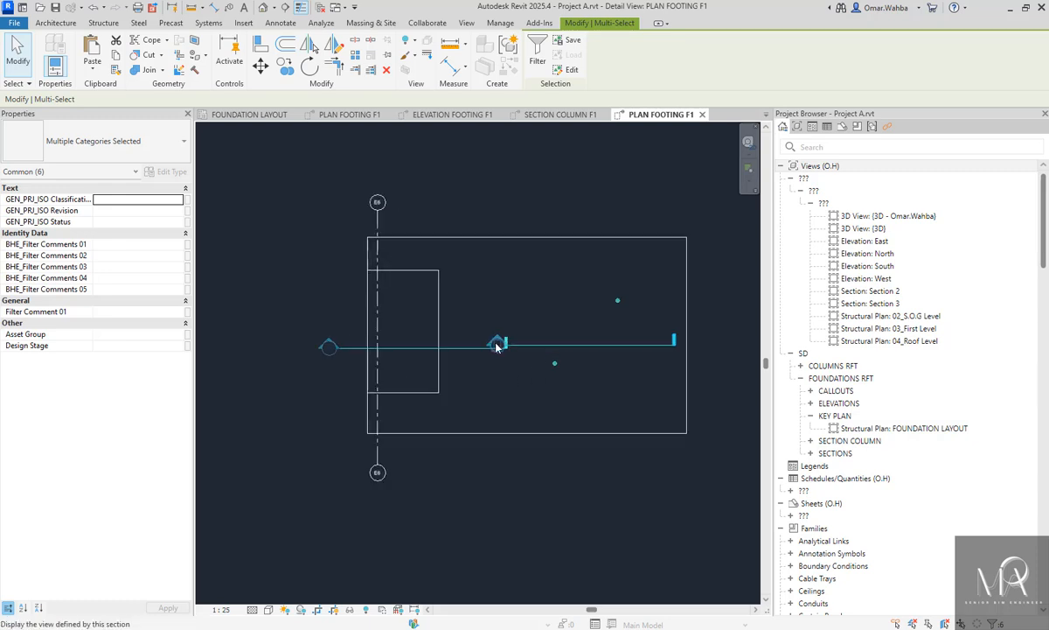
{"action": "scroll", "coordinate": [500, 325], "scroll_direction": "down", "scroll_amount": 3}
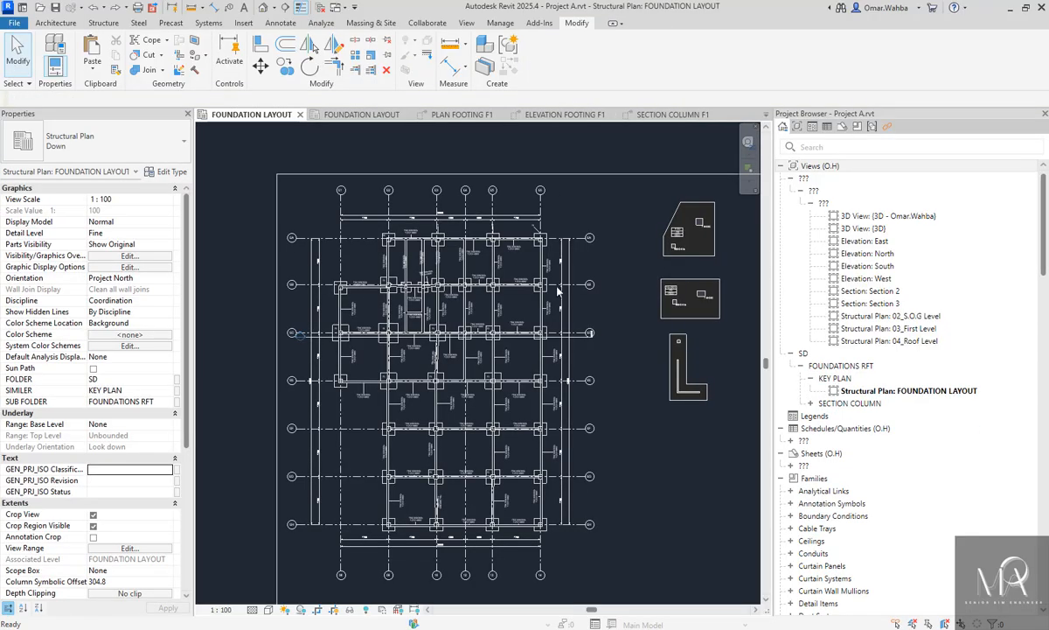
Select everything again in Project B's SECTION COLUMN F1, ELEVATION FOOTING F1 and PLAN FOOTING F1 views
{"action": "scroll", "coordinate": [613, 204], "scroll_direction": "down", "scroll_amount": 3}
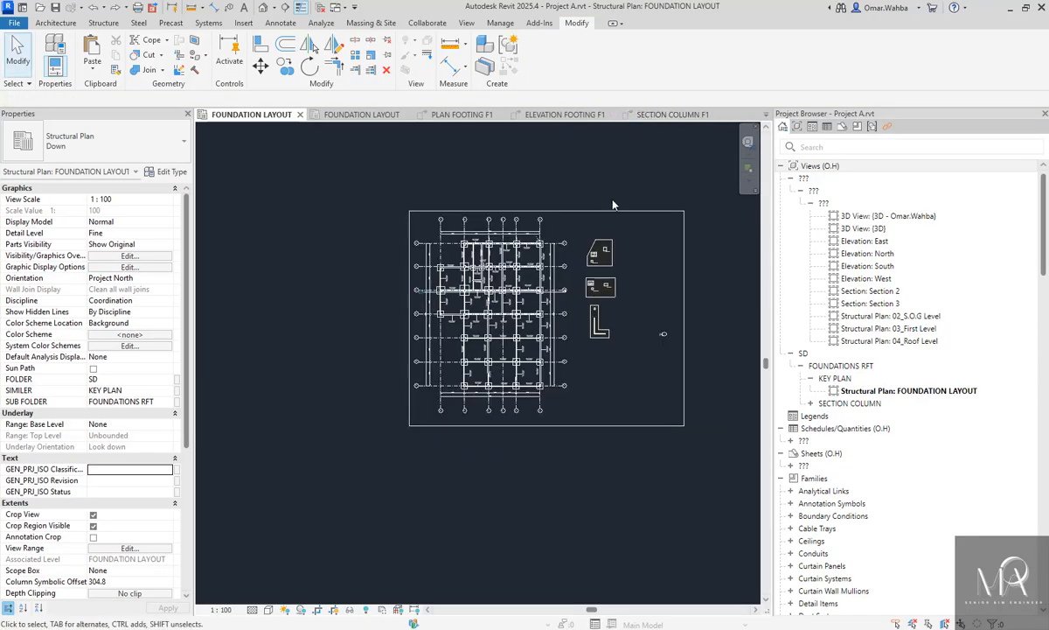
{"action": "left_click", "coordinate": [673, 114]}
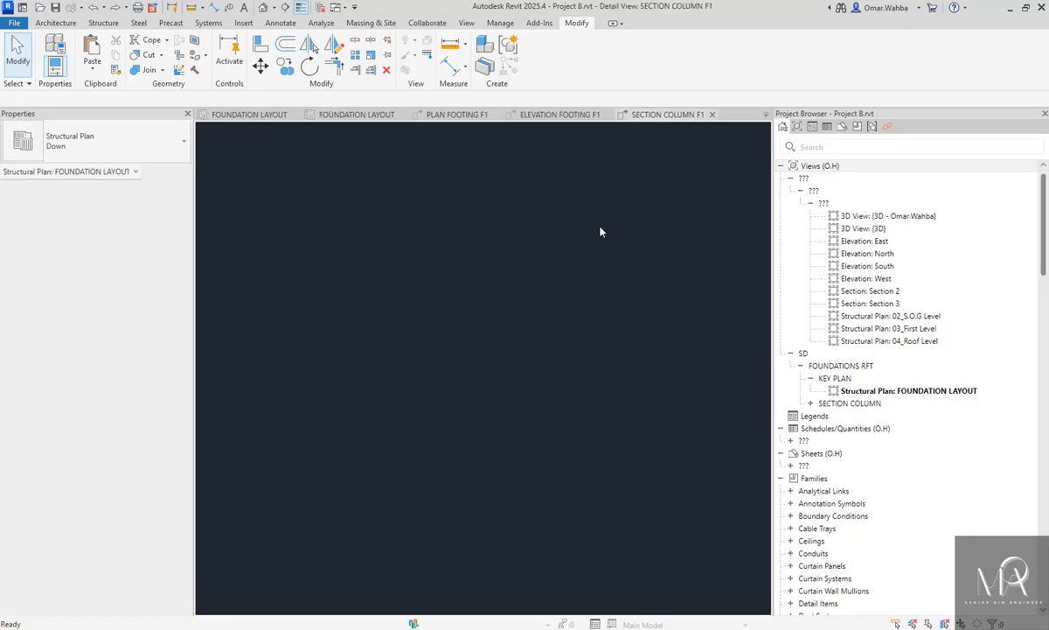
{"action": "scroll", "coordinate": [605, 226], "scroll_direction": "up", "scroll_amount": 2}
{"action": "left_click_drag", "start_coordinate": [635, 185], "coordinate": [438, 415]}
{"action": "left_click", "coordinate": [560, 114]}
{"action": "left_click_drag", "start_coordinate": [692, 199], "coordinate": [243, 563]}
{"action": "left_click", "coordinate": [456, 115]}
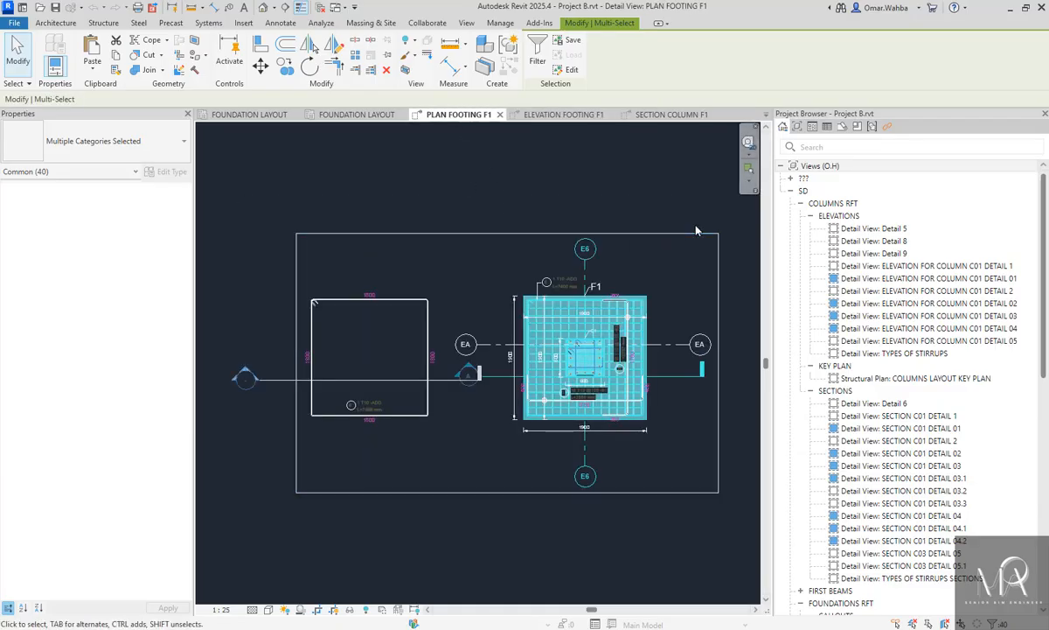
{"action": "middle_click_drag", "start_coordinate": [667, 255], "coordinate": [538, 209]}
{"action": "scroll", "coordinate": [539, 210], "scroll_direction": "down", "scroll_amount": 2}
{"action": "left_click_drag", "start_coordinate": [621, 159], "coordinate": [285, 450]}
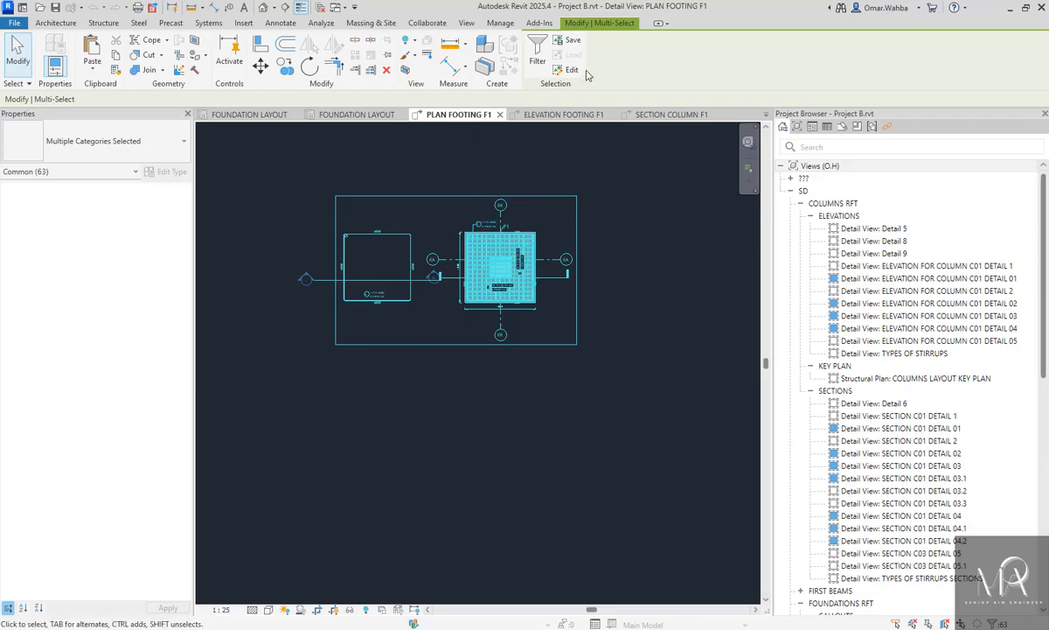
Filter the selection to detail items, dimensions, spot elevations, structural columns, structural foundations, structural rebar, rebar bending details, rebar tags and views
{"action": "left_click", "coordinate": [536, 55]}
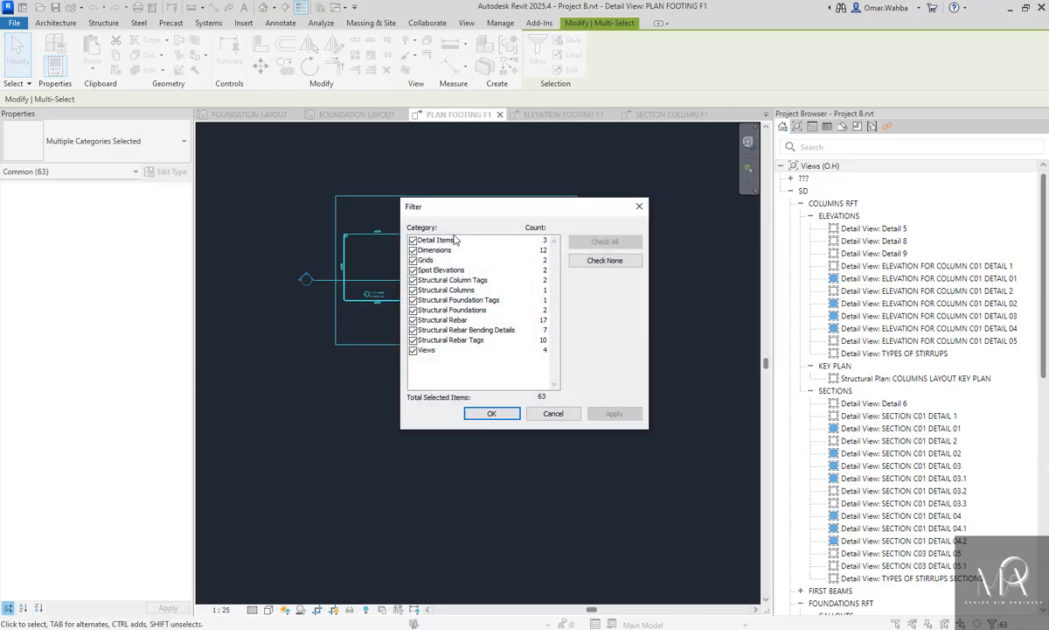
{"action": "left_click", "coordinate": [604, 261]}
{"action": "left_click", "coordinate": [413, 239]}
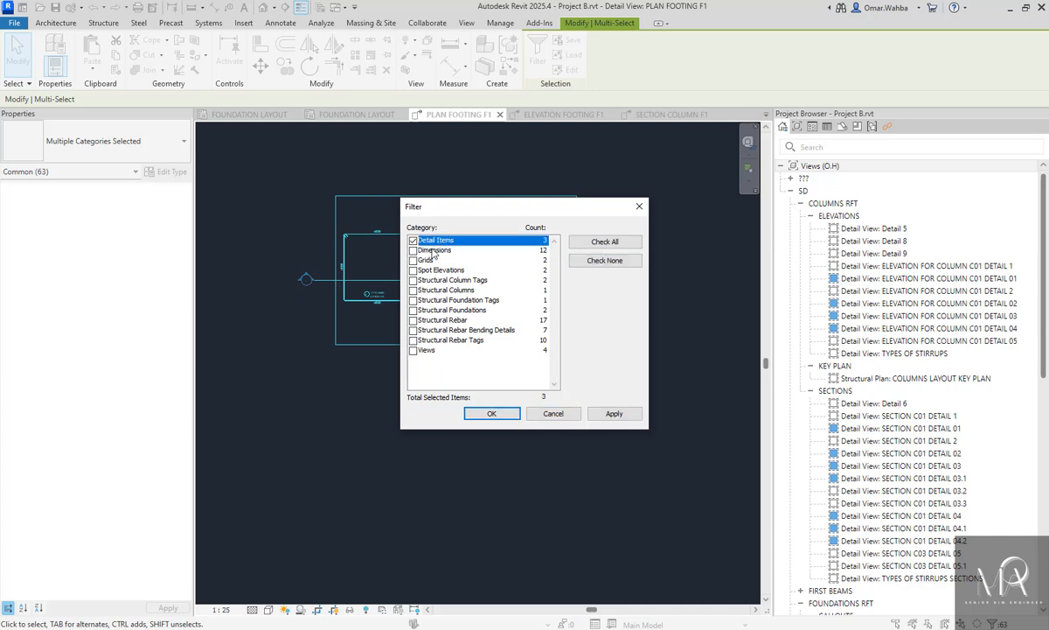
{"action": "left_click", "coordinate": [433, 251]}
{"action": "left_click", "coordinate": [438, 271]}
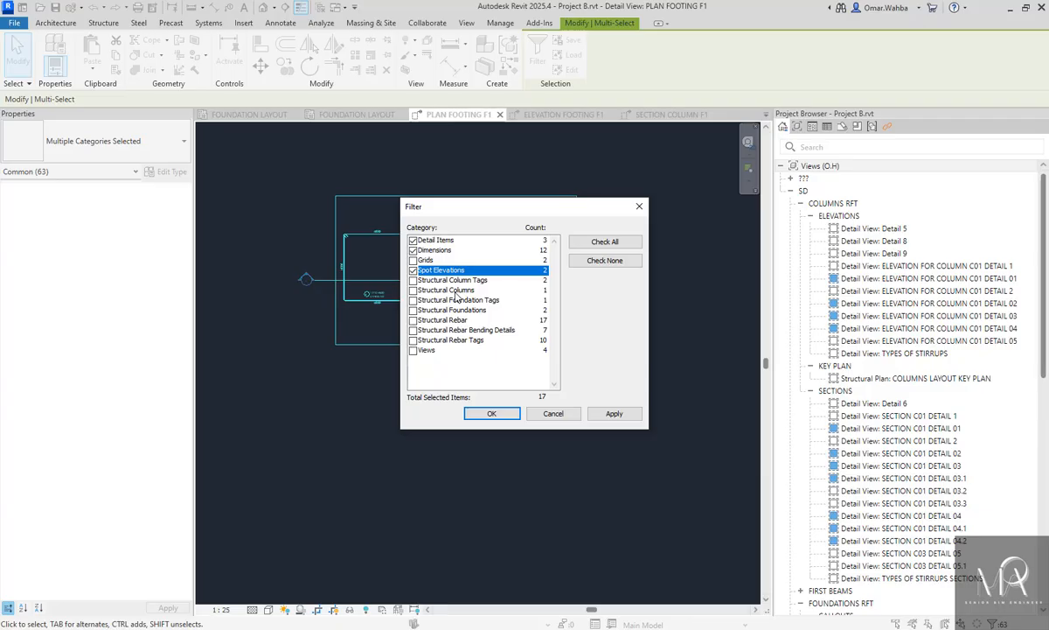
{"action": "left_click", "coordinate": [454, 292]}
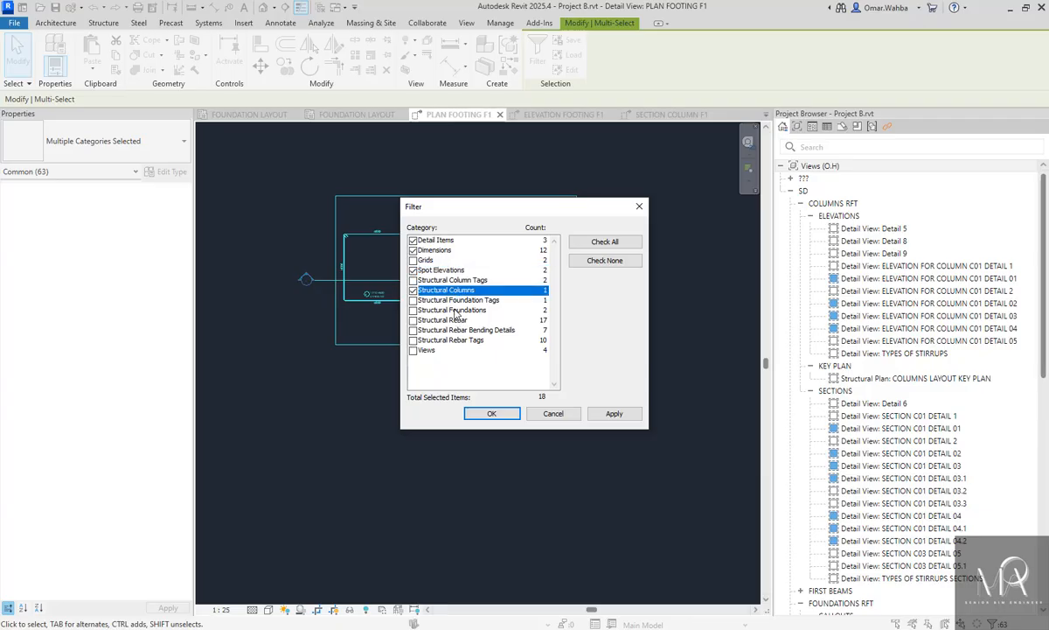
{"action": "left_click", "coordinate": [463, 311]}
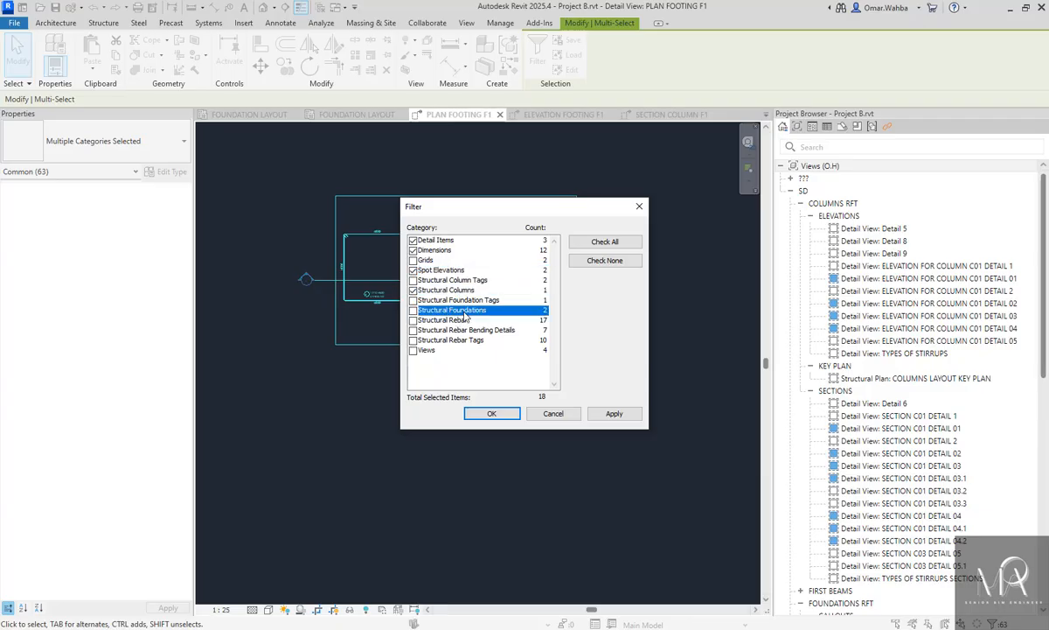
{"action": "left_click", "coordinate": [452, 321]}
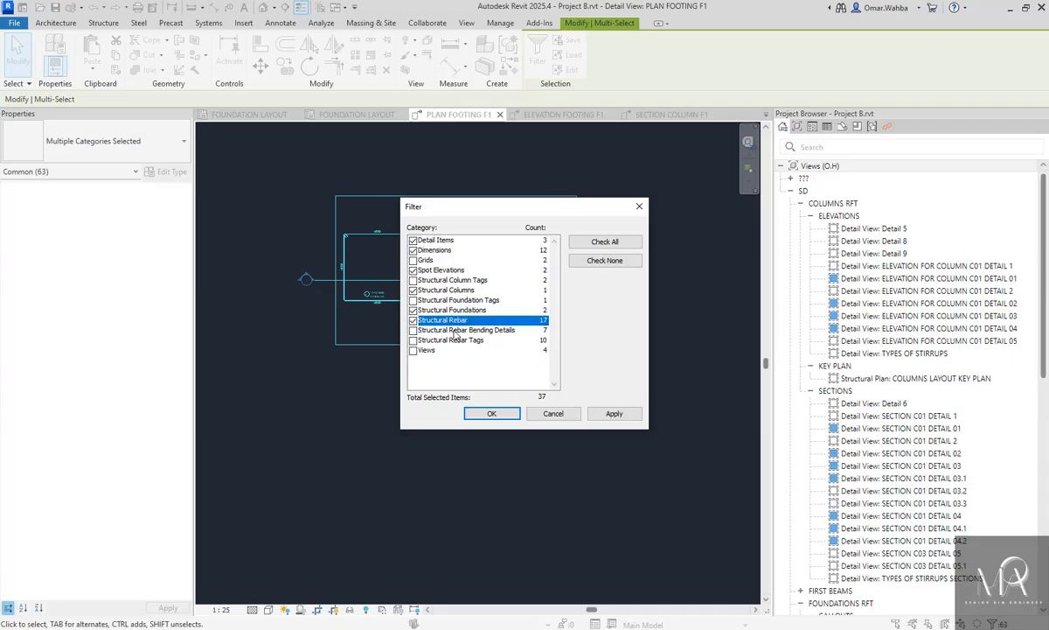
{"action": "left_click", "coordinate": [454, 331]}
{"action": "left_click", "coordinate": [453, 340]}
{"action": "left_click", "coordinate": [441, 351]}
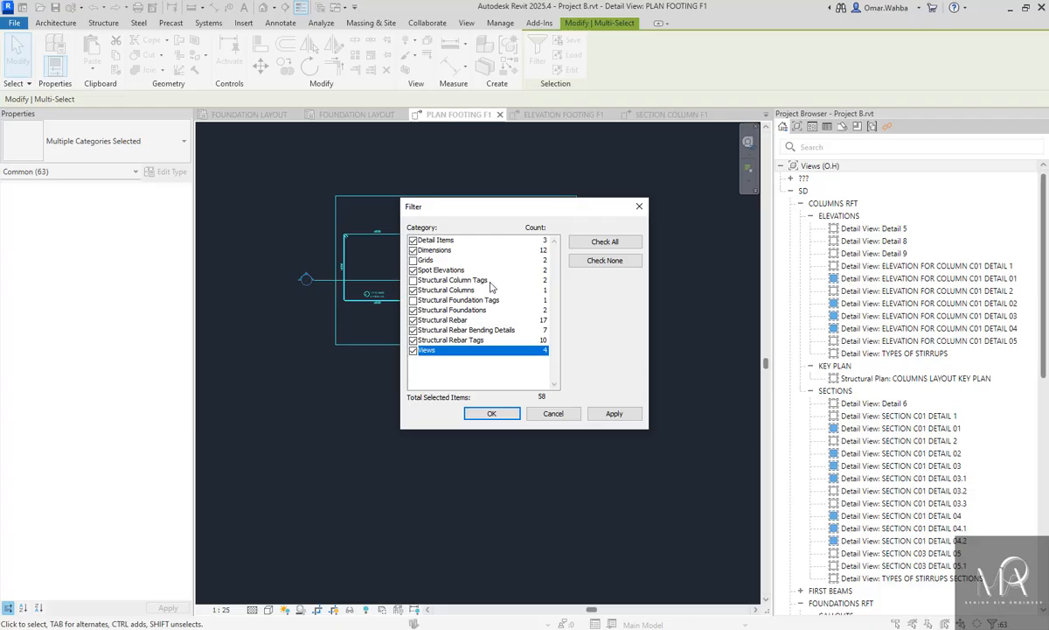
{"action": "left_click", "coordinate": [491, 414]}
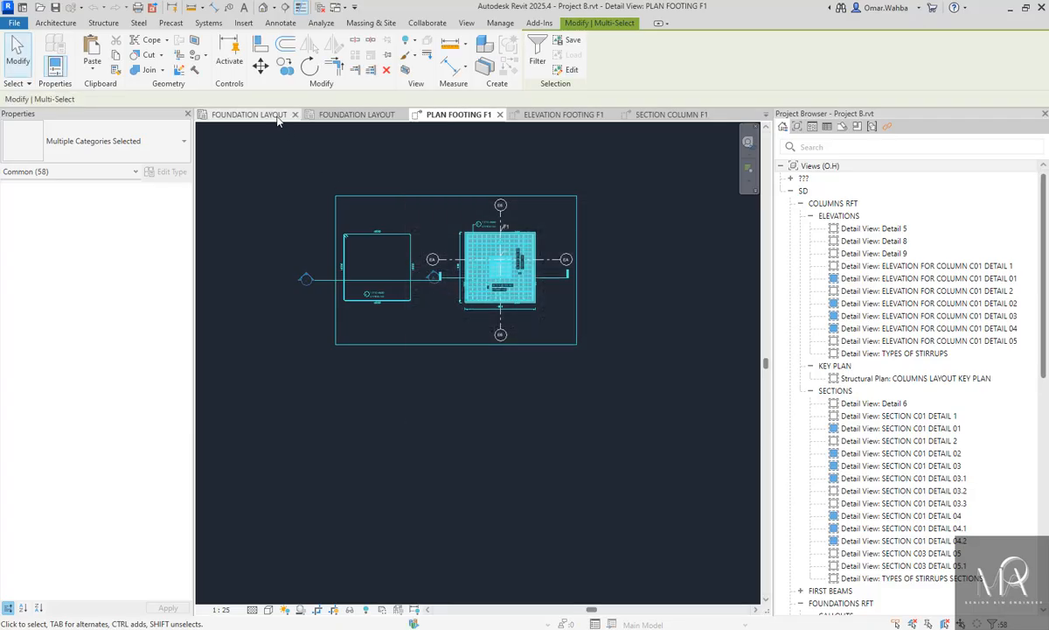
Paste the filtered F1 reinforcement, foundations, column and detail views, aligned, into Project A's foundation layout, accepting the duplicate types
{"action": "left_click", "coordinate": [330, 115]}
{"action": "scroll", "coordinate": [547, 278], "scroll_direction": "down", "scroll_amount": 2}
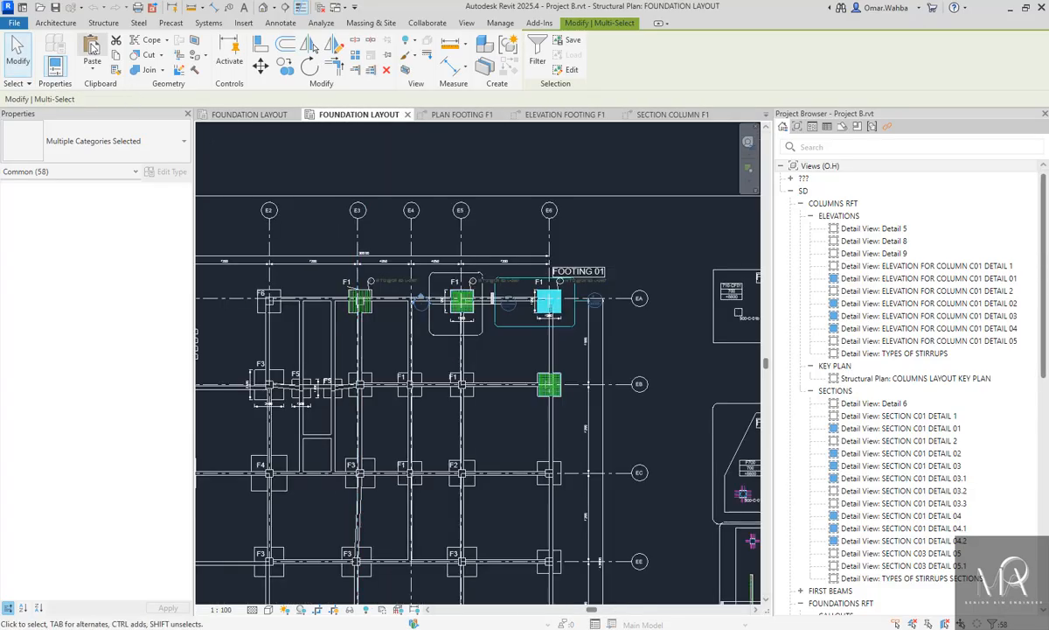
{"action": "left_click", "coordinate": [249, 114]}
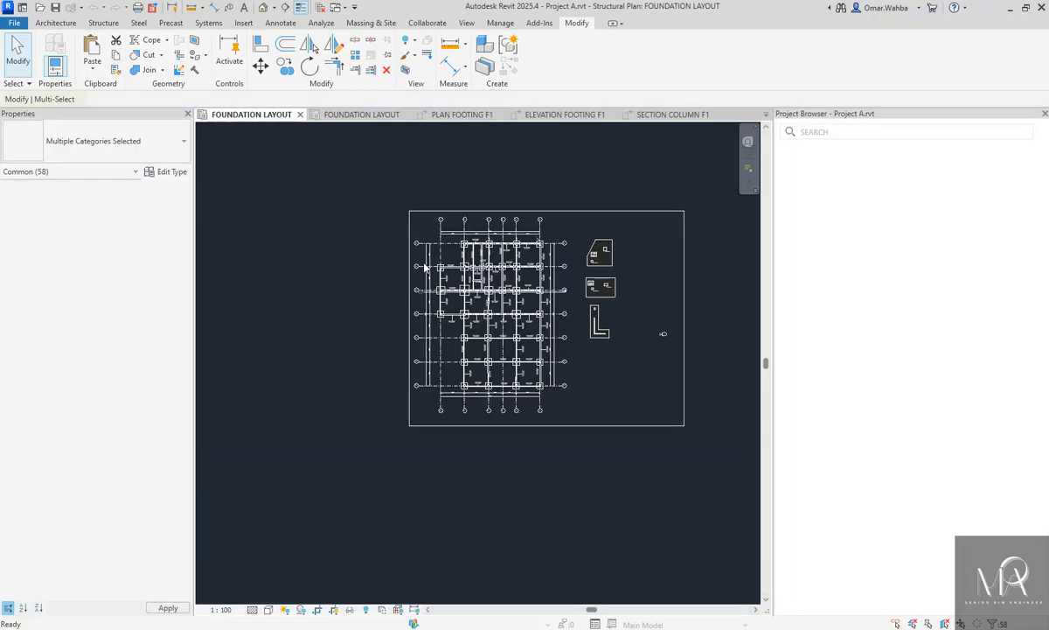
{"action": "scroll", "coordinate": [661, 237], "scroll_direction": "up", "scroll_amount": 2}
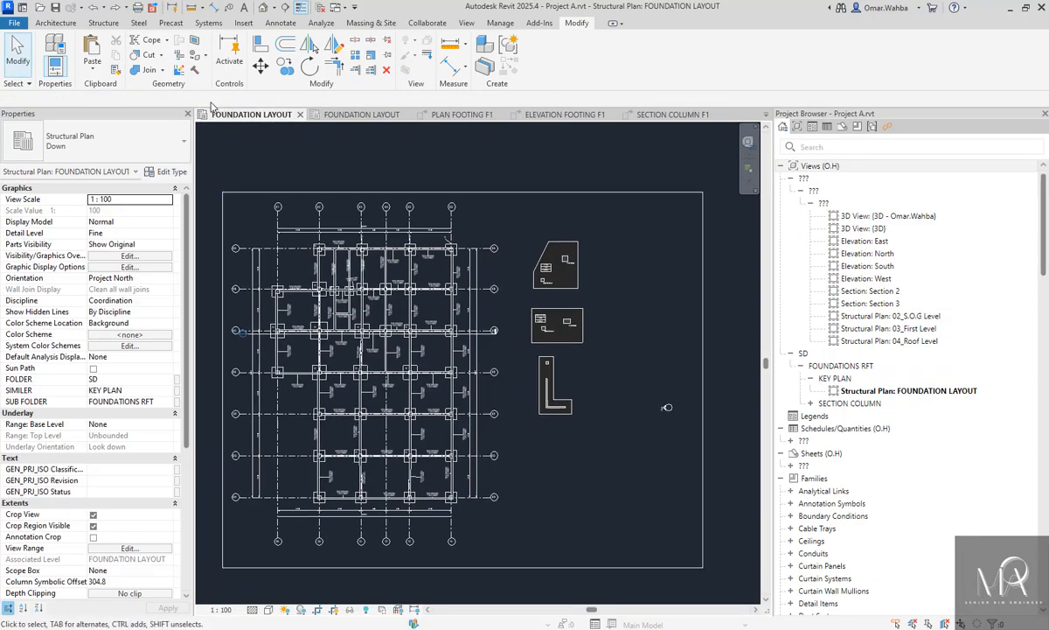
{"action": "left_click", "coordinate": [98, 74]}
{"action": "left_click", "coordinate": [136, 162]}
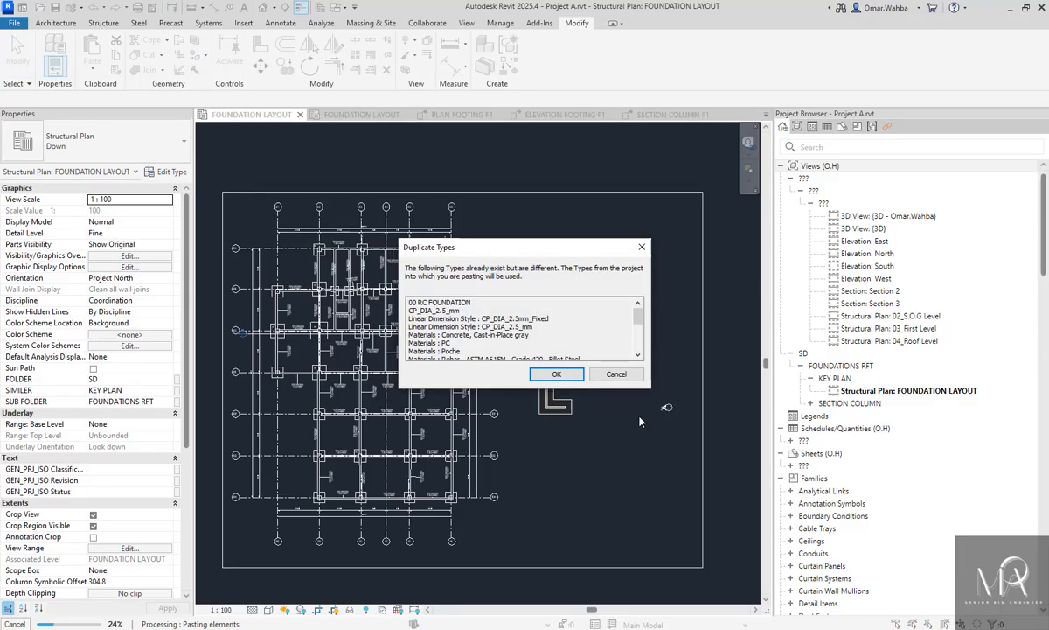
{"action": "left_click", "coordinate": [558, 374]}
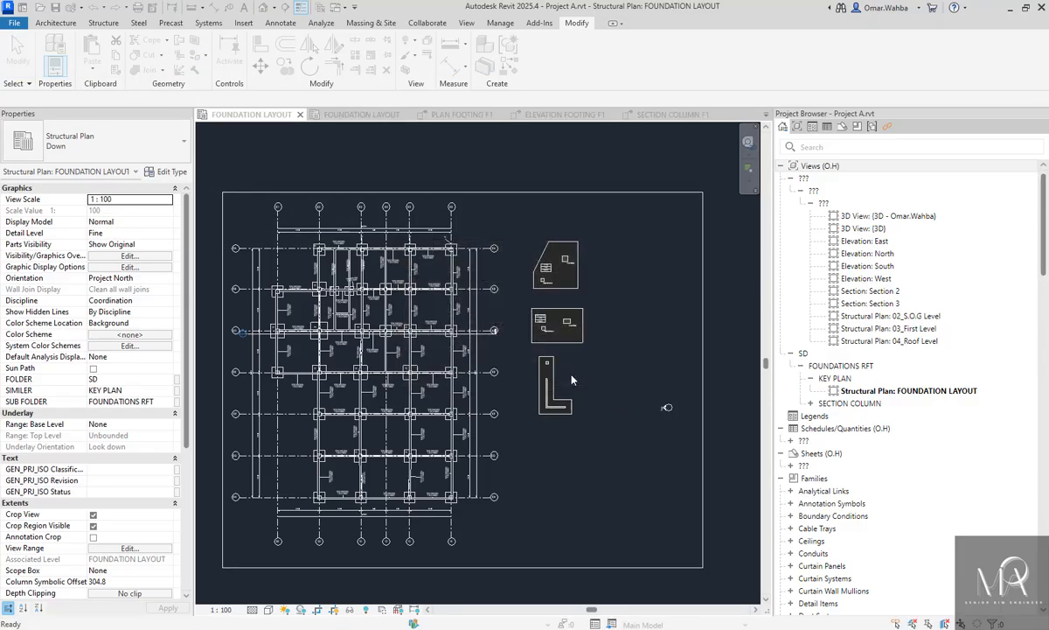
Resolve the paste errors by deleting the spot dimensions that do not lie on their reference
{"action": "scroll", "coordinate": [453, 249], "scroll_direction": "up", "scroll_amount": 4}
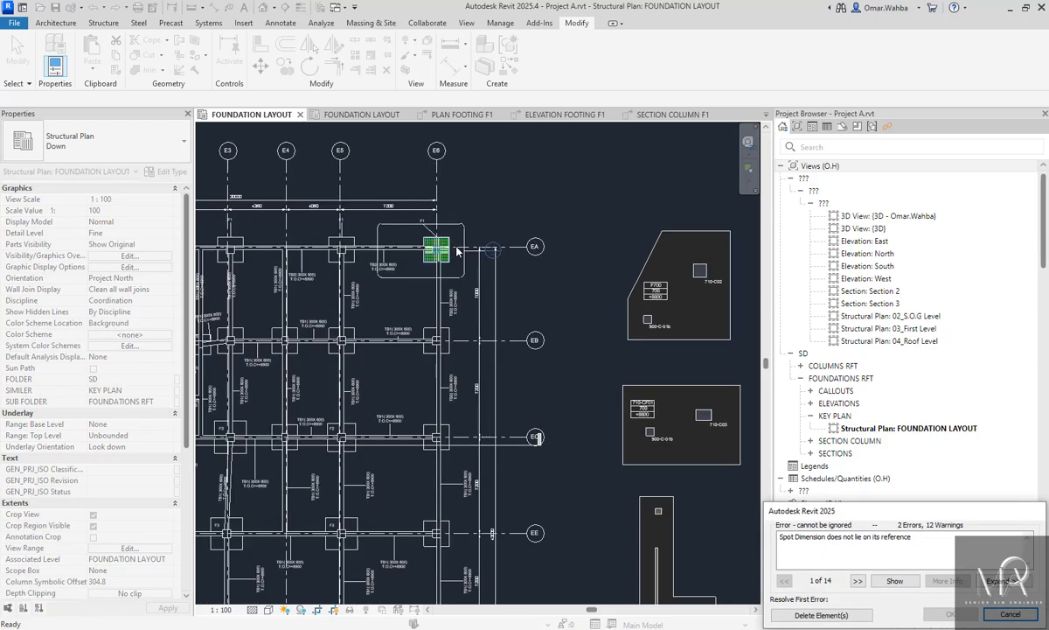
{"action": "scroll", "coordinate": [456, 251], "scroll_direction": "down", "scroll_amount": 4}
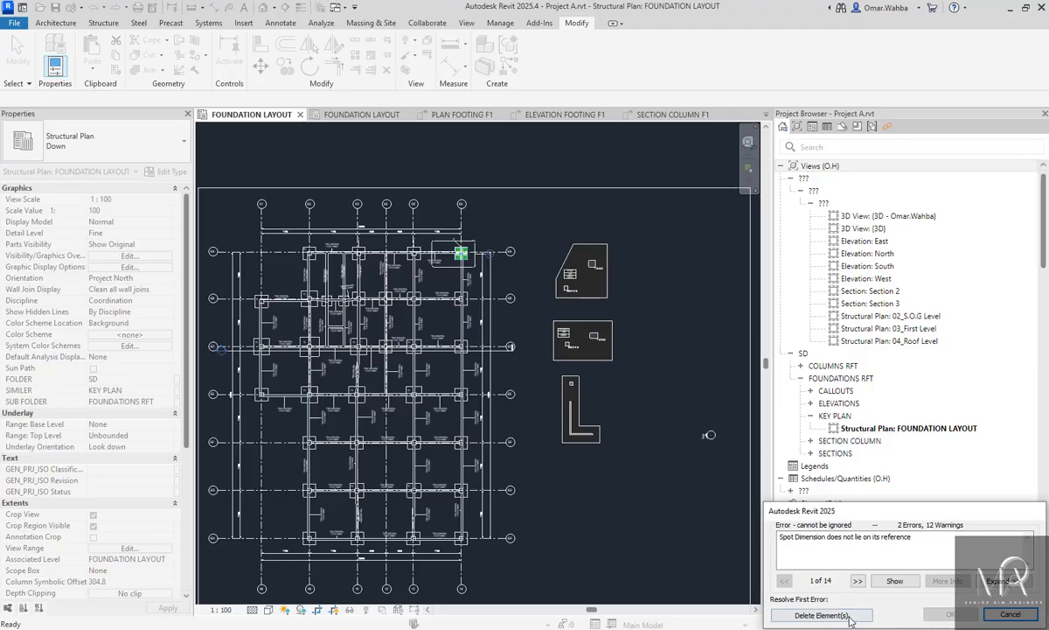
{"action": "left_click", "coordinate": [1002, 616]}
{"action": "left_click", "coordinate": [842, 616]}
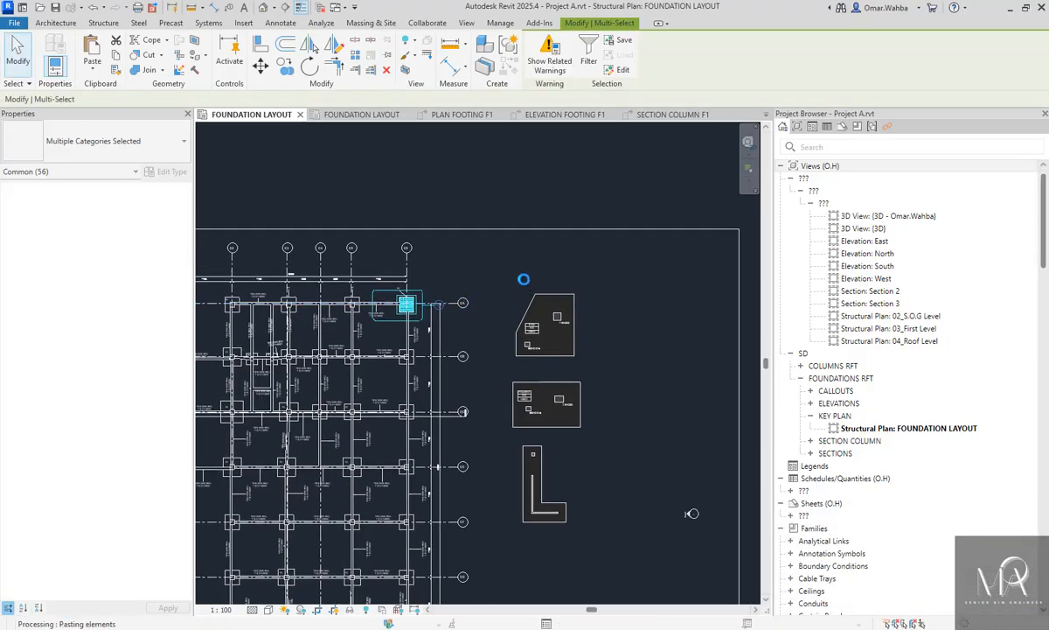
Paste a second copy of the F1 set into the empty area above and to the right of grid intersection E6/EA
{"action": "left_click", "coordinate": [543, 372]}
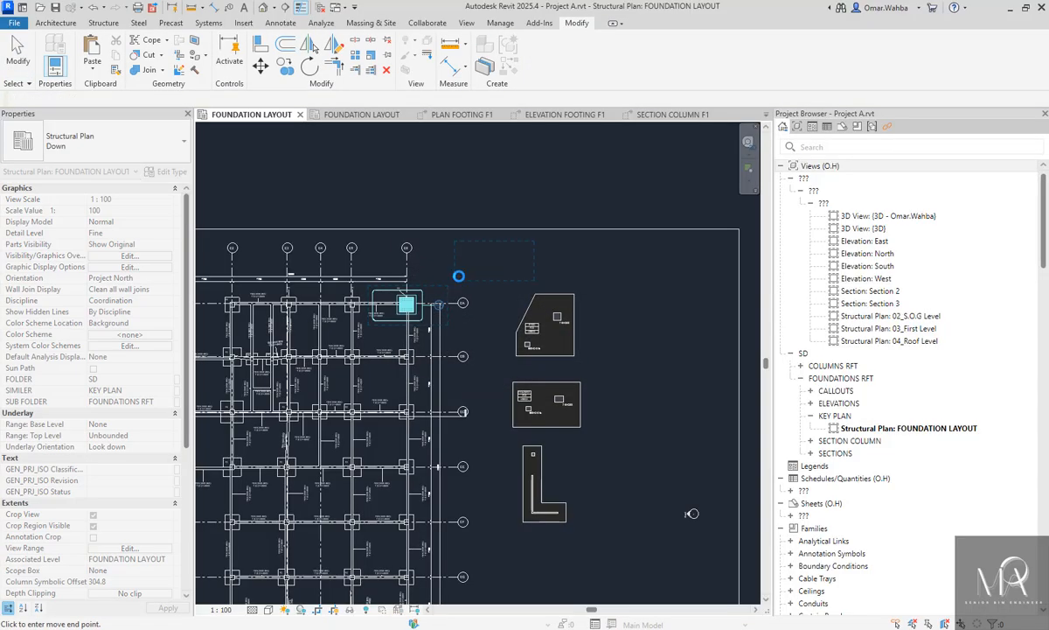
{"action": "left_click", "coordinate": [494, 271]}
{"action": "scroll", "coordinate": [547, 273], "scroll_direction": "up", "scroll_amount": 2}
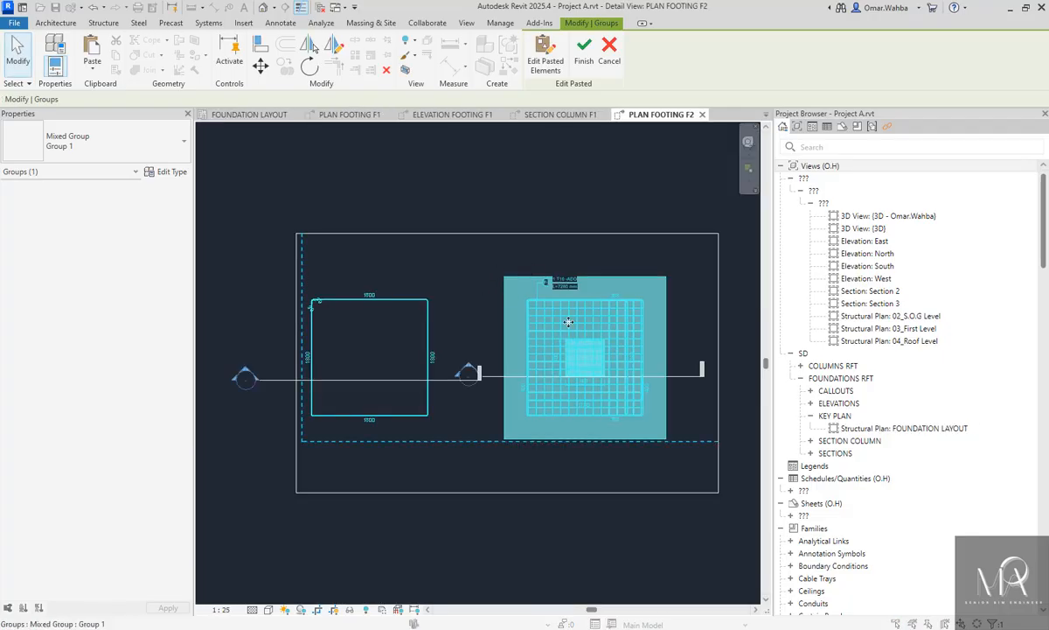
{"action": "scroll", "coordinate": [512, 340], "scroll_direction": "down", "scroll_amount": 2}
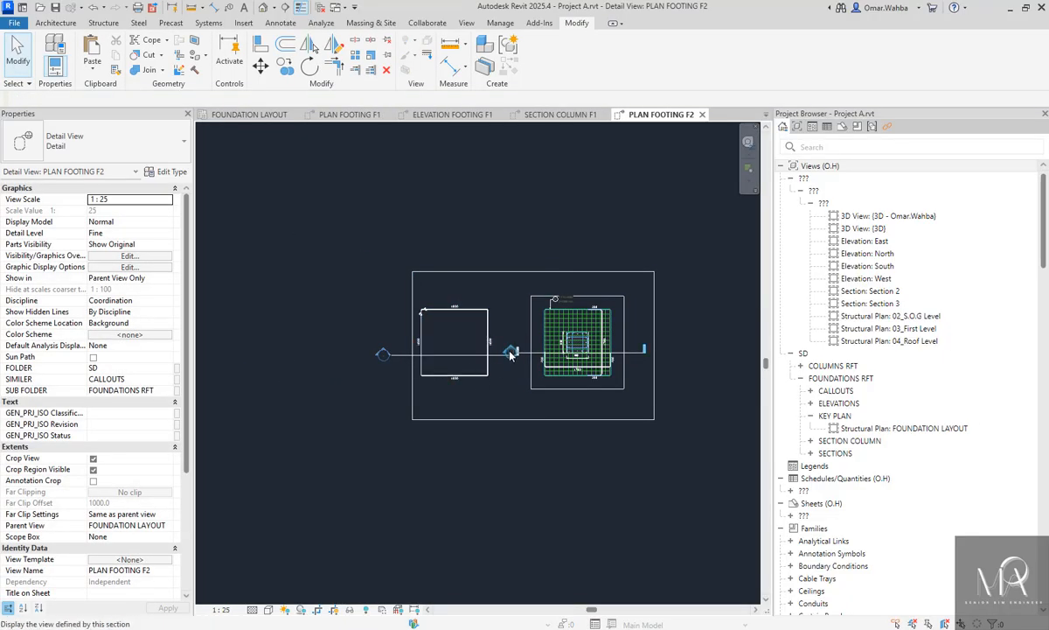
Inspect the second copy's ELEVATION FOOTING F2 section, and close all open detail views except the foundation layouts
{"action": "double_click", "coordinate": [512, 350]}
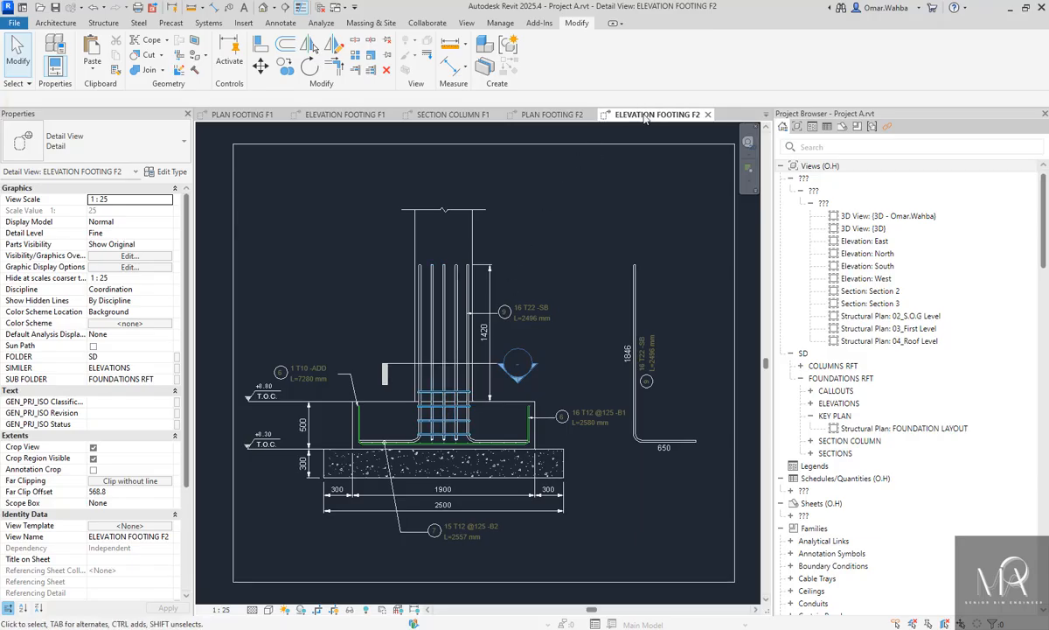
{"action": "left_click", "coordinate": [707, 114]}
{"action": "middle_click", "coordinate": [626, 118]}
{"action": "middle_click", "coordinate": [572, 117]}
{"action": "middle_click", "coordinate": [572, 116]}
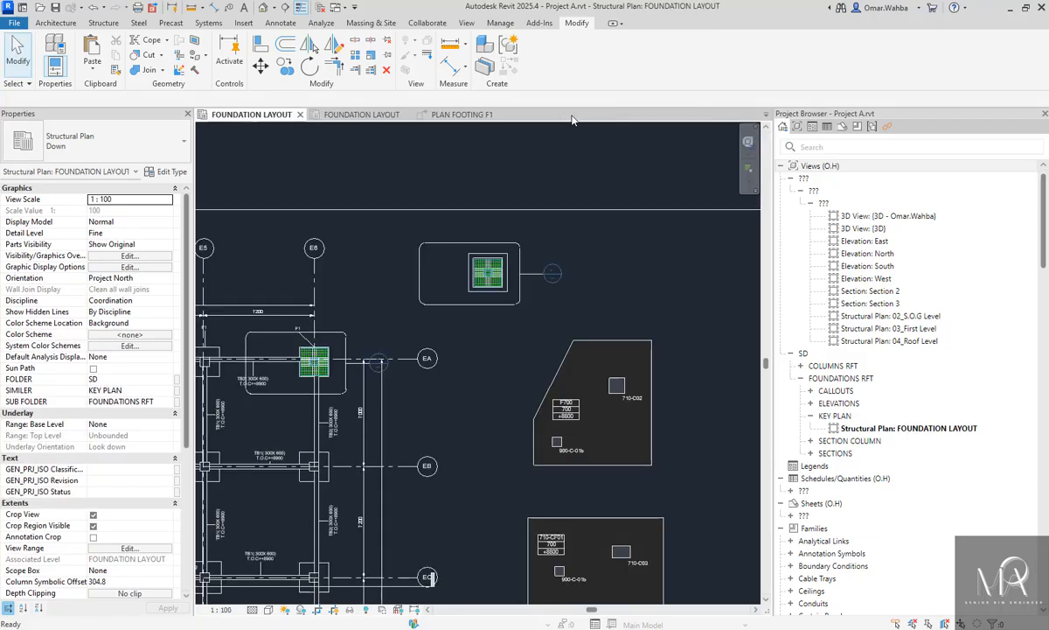
{"action": "middle_click", "coordinate": [478, 117]}
Select the freely placed copy in Project A's foundation layout and compare its placement with the aligned F1 copy at E6/EA
{"action": "scroll", "coordinate": [480, 228], "scroll_direction": "down", "scroll_amount": 3}
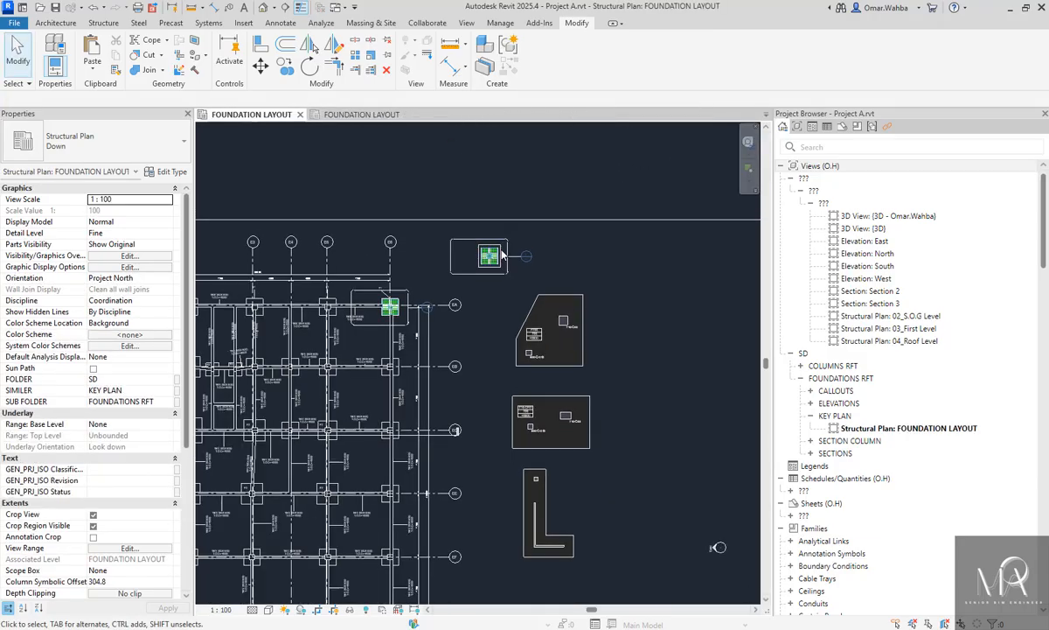
{"action": "scroll", "coordinate": [472, 257], "scroll_direction": "up", "scroll_amount": 5}
{"action": "left_click_drag", "start_coordinate": [334, 359], "coordinate": [334, 360]}
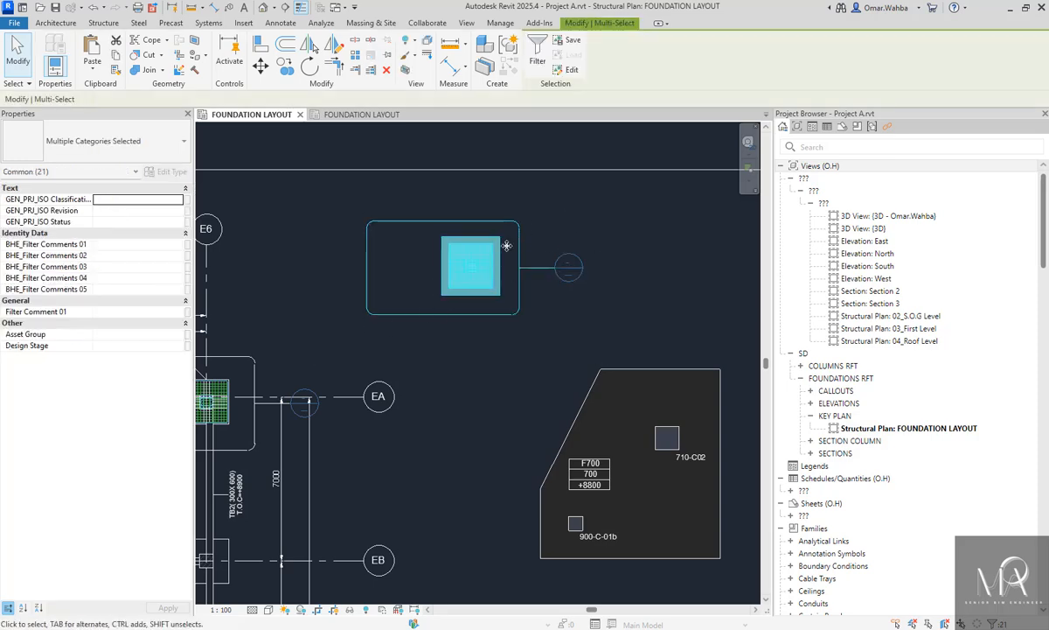
{"action": "scroll", "coordinate": [470, 269], "scroll_direction": "down", "scroll_amount": 3}
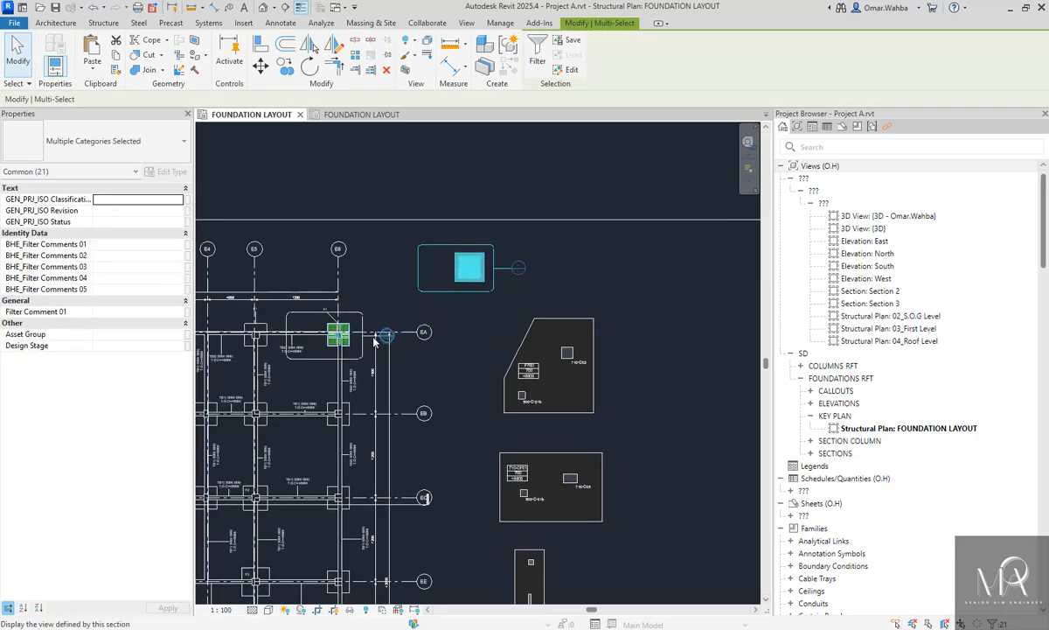
{"action": "scroll", "coordinate": [380, 323], "scroll_direction": "up", "scroll_amount": 4}
{"action": "scroll", "coordinate": [234, 476], "scroll_direction": "down", "scroll_amount": 1}
{"action": "scroll", "coordinate": [235, 477], "scroll_direction": "down", "scroll_amount": 4}
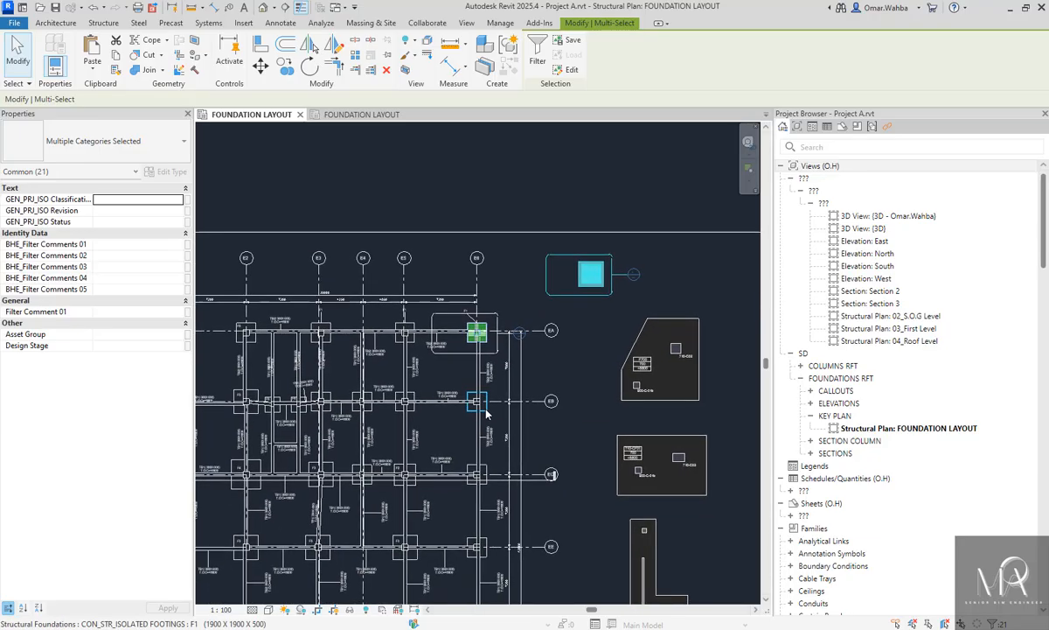
{"action": "scroll", "coordinate": [522, 371], "scroll_direction": "down", "scroll_amount": 2}
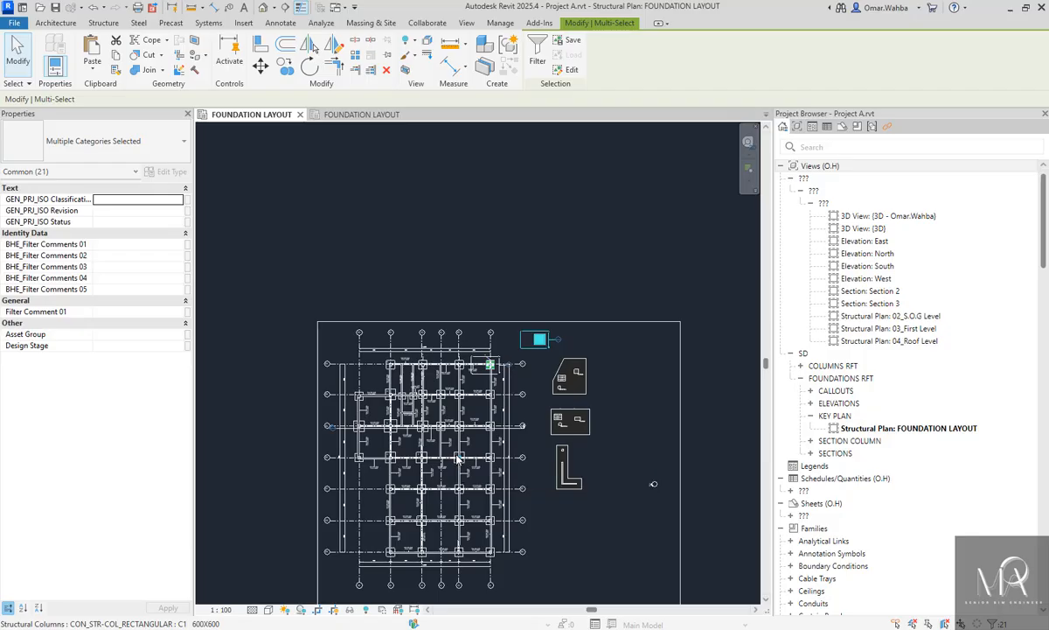
{"action": "scroll", "coordinate": [488, 355], "scroll_direction": "up", "scroll_amount": 5}
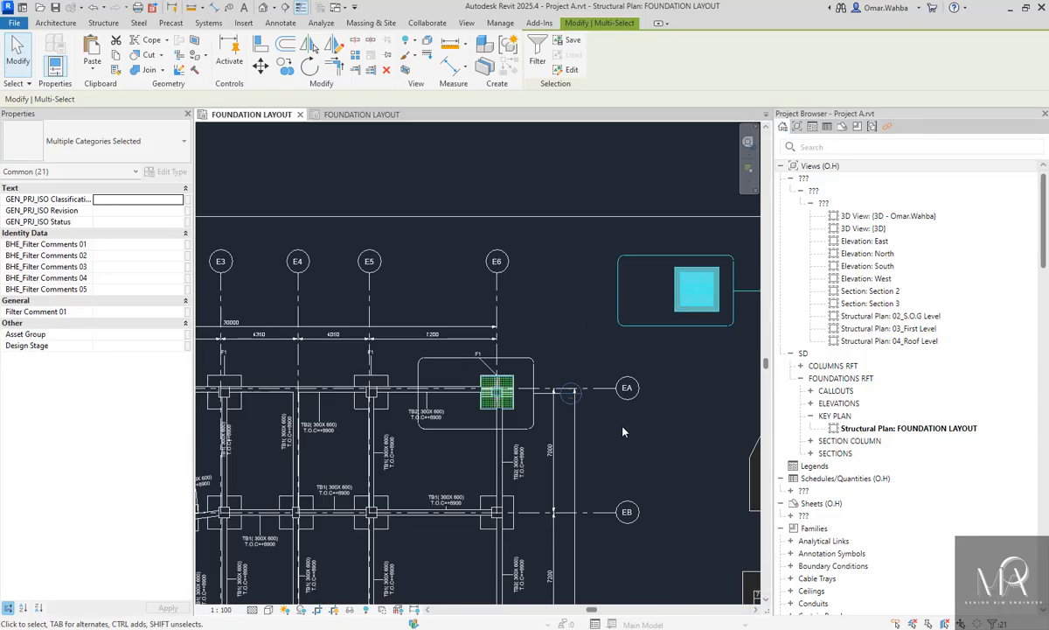
Inspect the PLAN FOOTING F1 and ELEVATION FOOTING F1 views of the copy at E6/EA, closing both when done
{"action": "key", "text": "Escape"}
{"action": "double_click", "coordinate": [569, 395]}
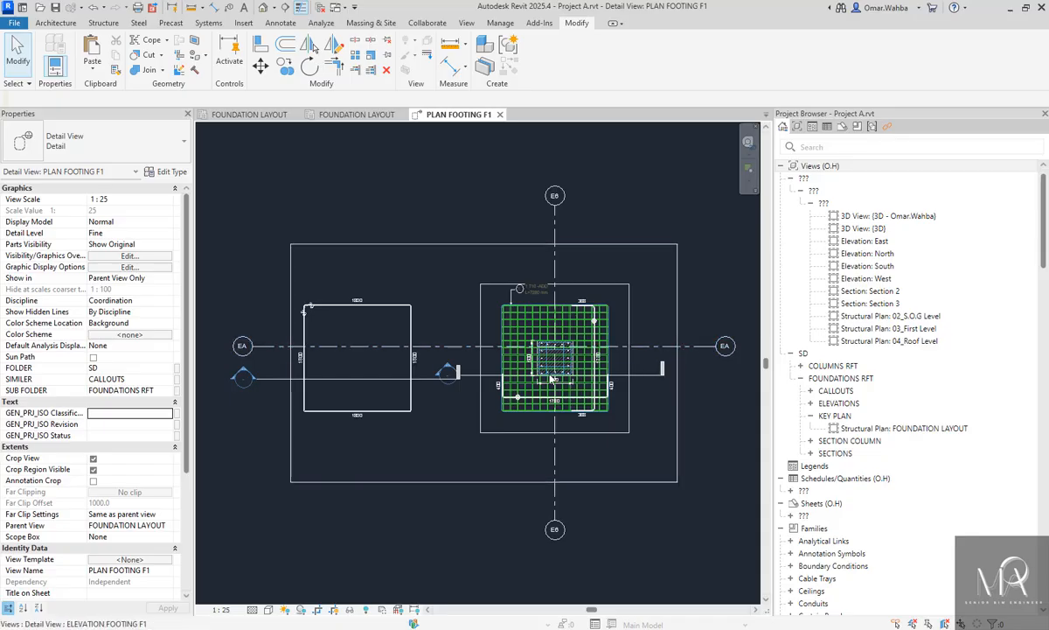
{"action": "double_click", "coordinate": [446, 376]}
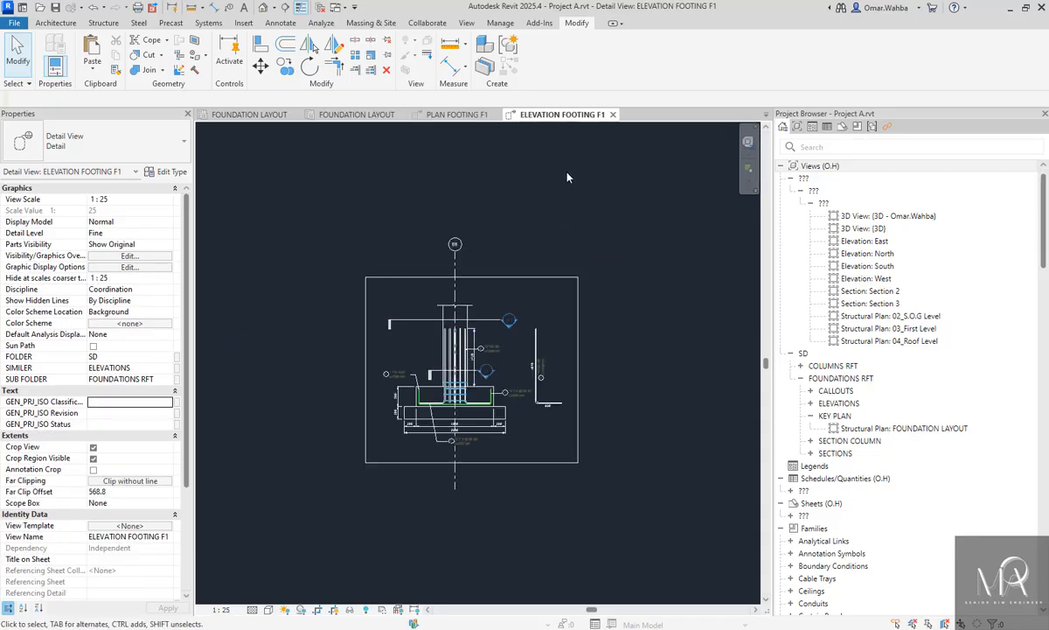
{"action": "middle_click", "coordinate": [536, 119]}
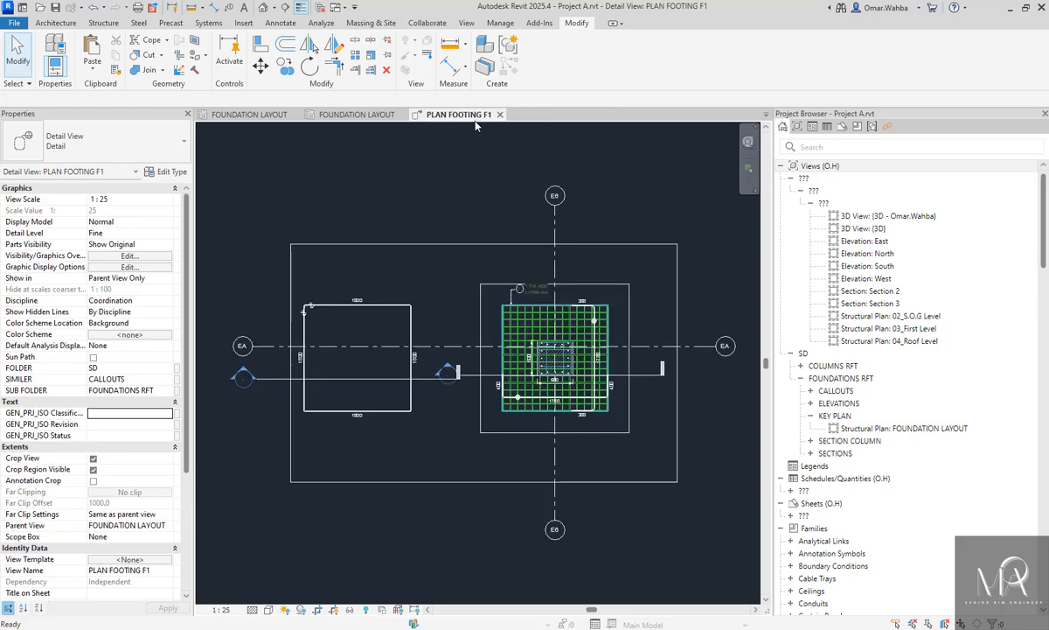
{"action": "middle_click", "coordinate": [446, 116]}
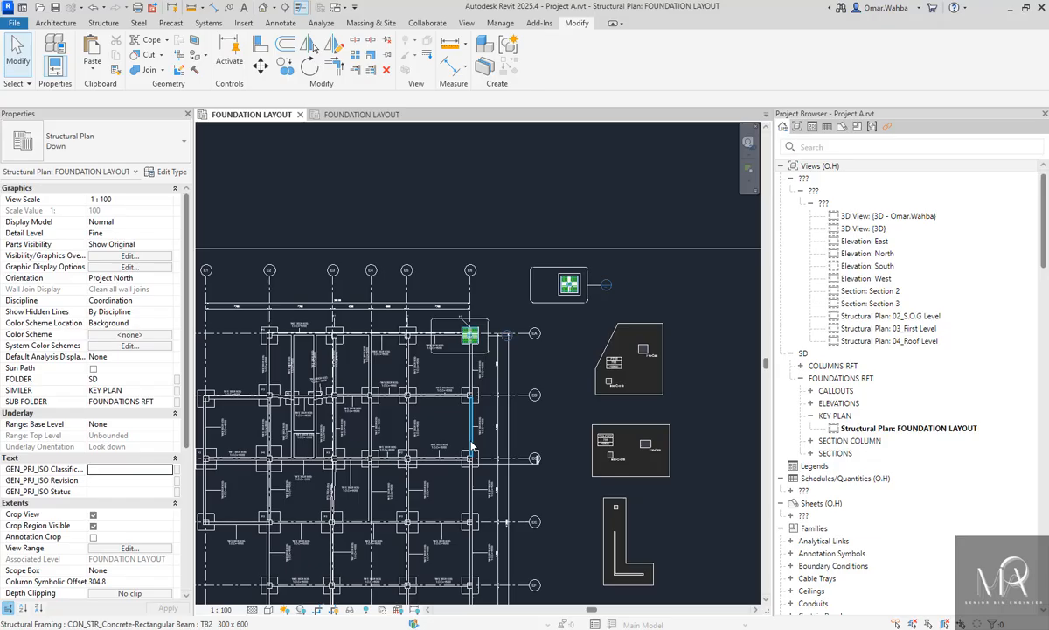
{"action": "scroll", "coordinate": [472, 446], "scroll_direction": "down", "scroll_amount": 4}
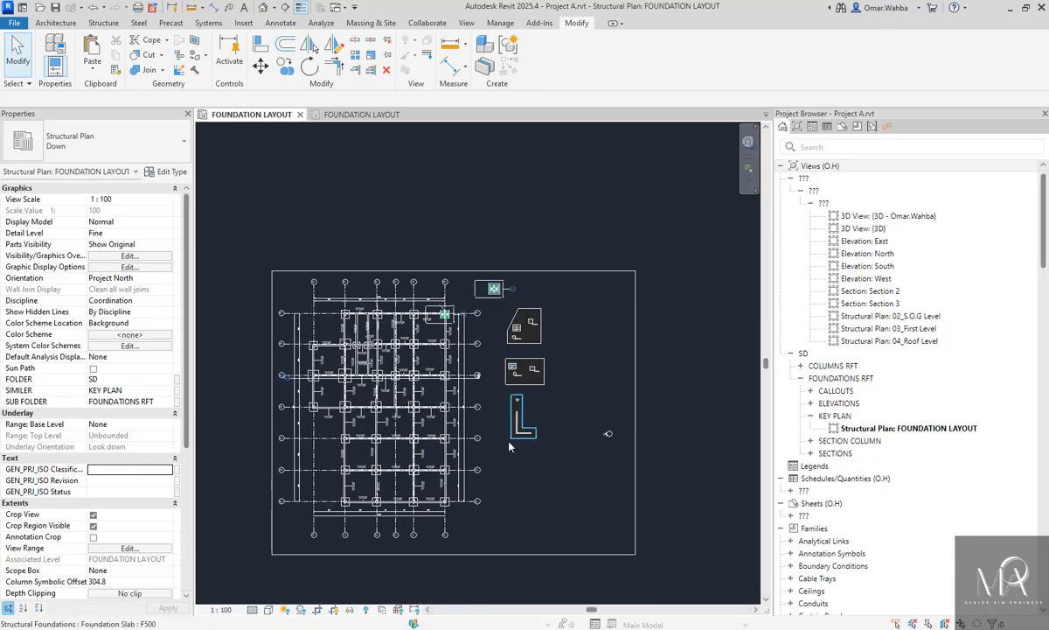